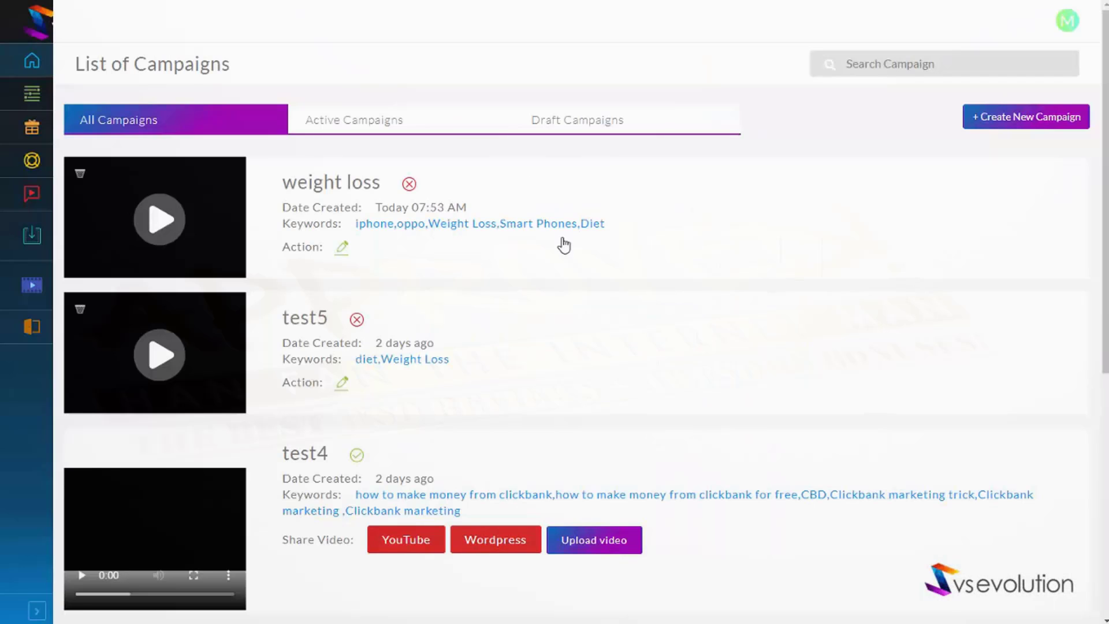
Step: Create a new campaign with a name and continue to the keyword search
left_click(1014, 123)
left_click(458, 191)
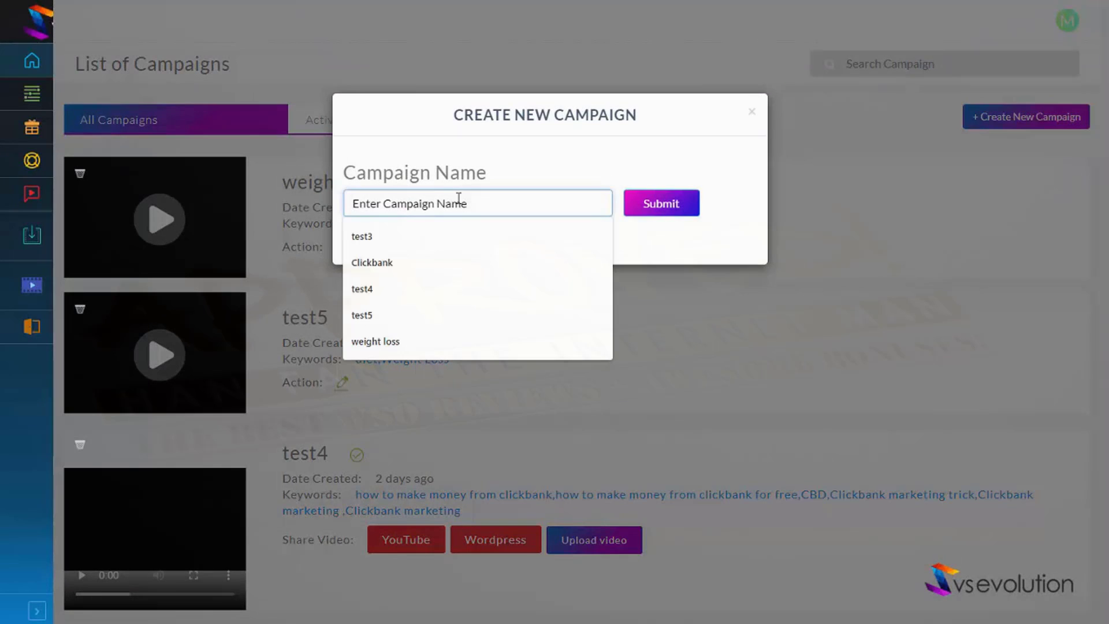
key("Return")
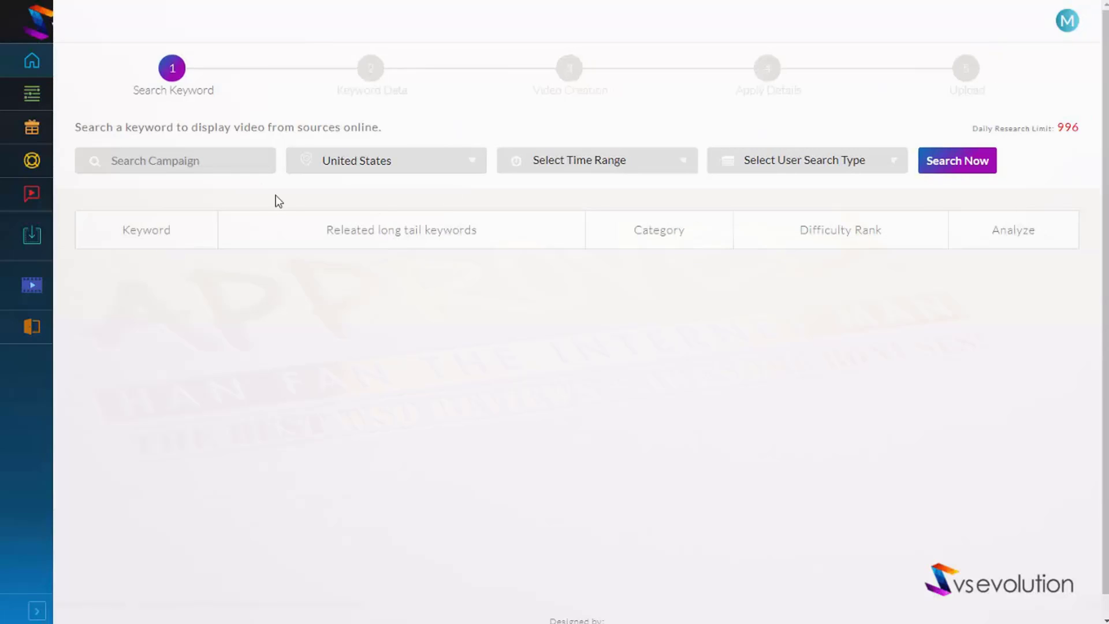
Step: Set up a Web Search for 'diet' in the United States over the Past 30 Days
left_click(176, 166)
left_click(128, 241)
type("diet")
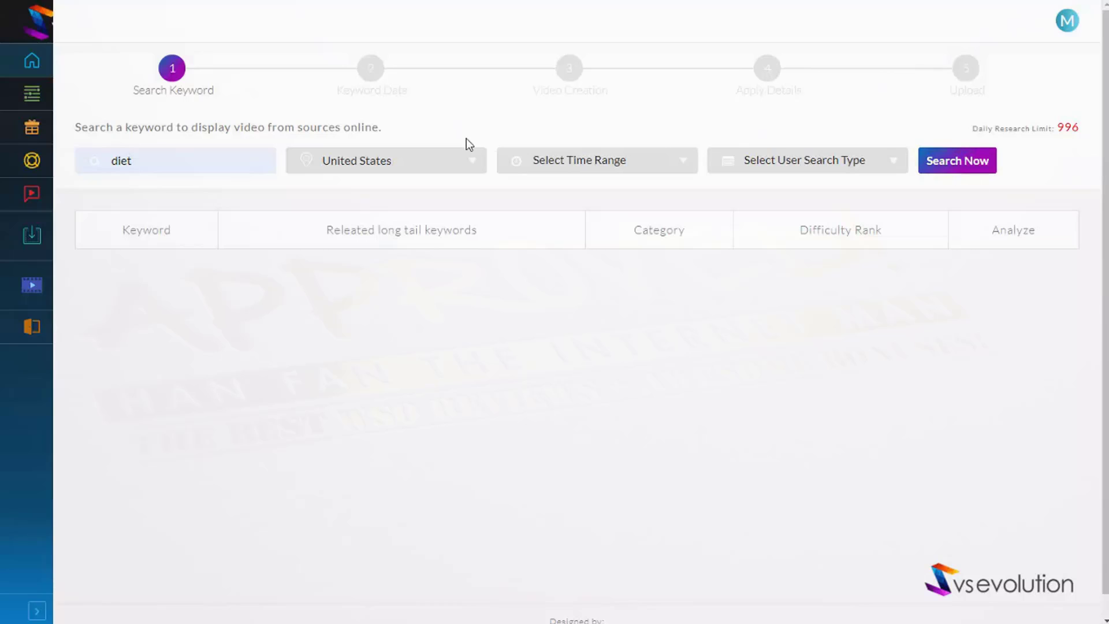
left_click(473, 162)
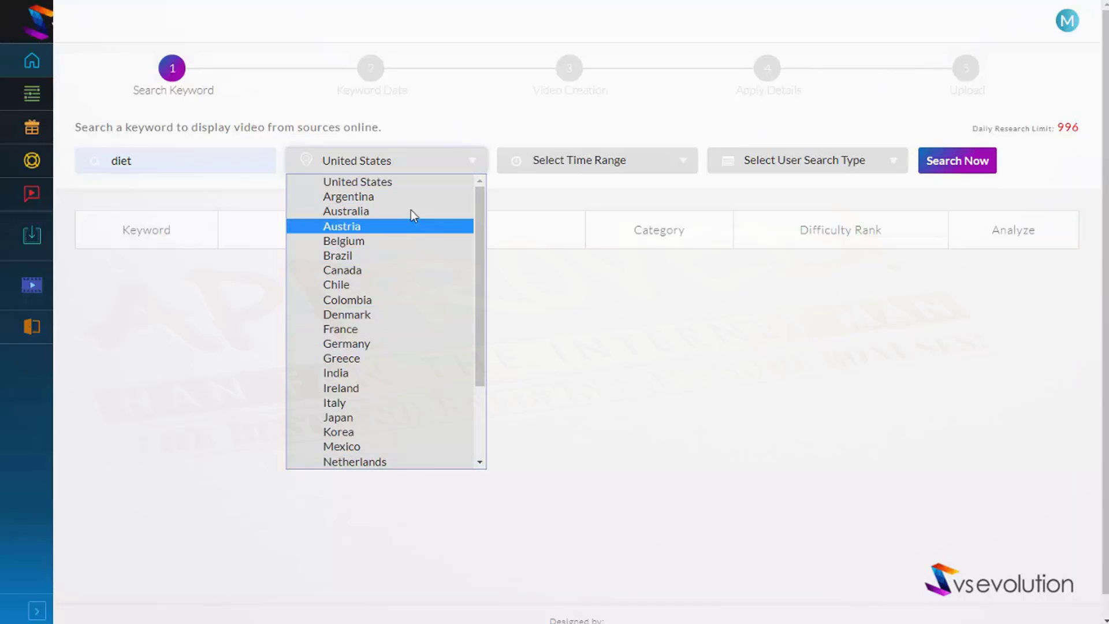
left_click(683, 167)
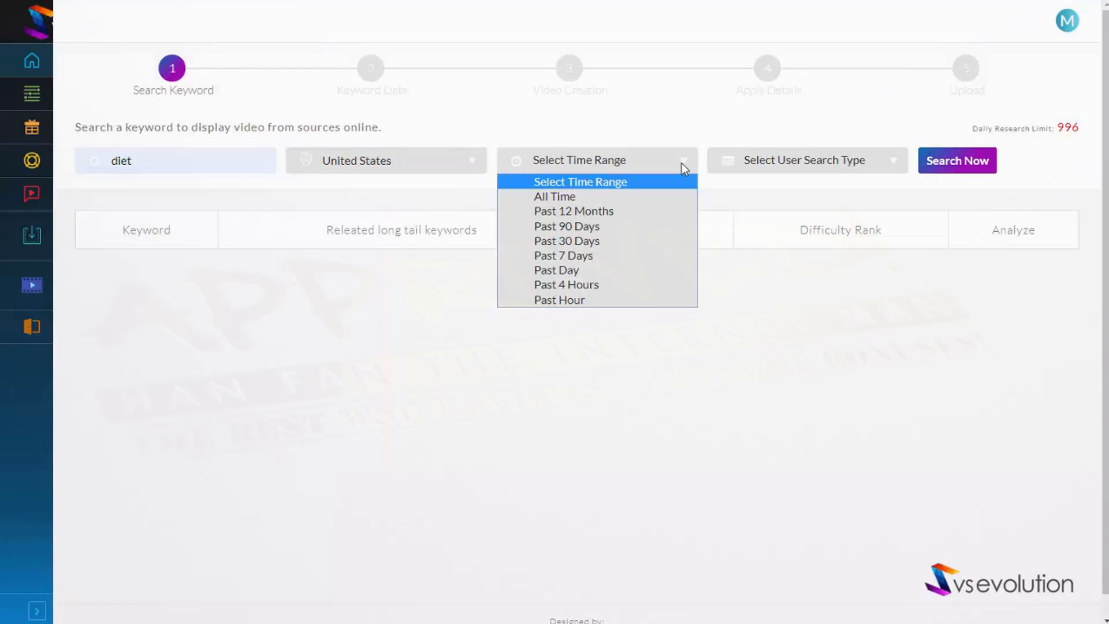
left_click(650, 240)
left_click(895, 164)
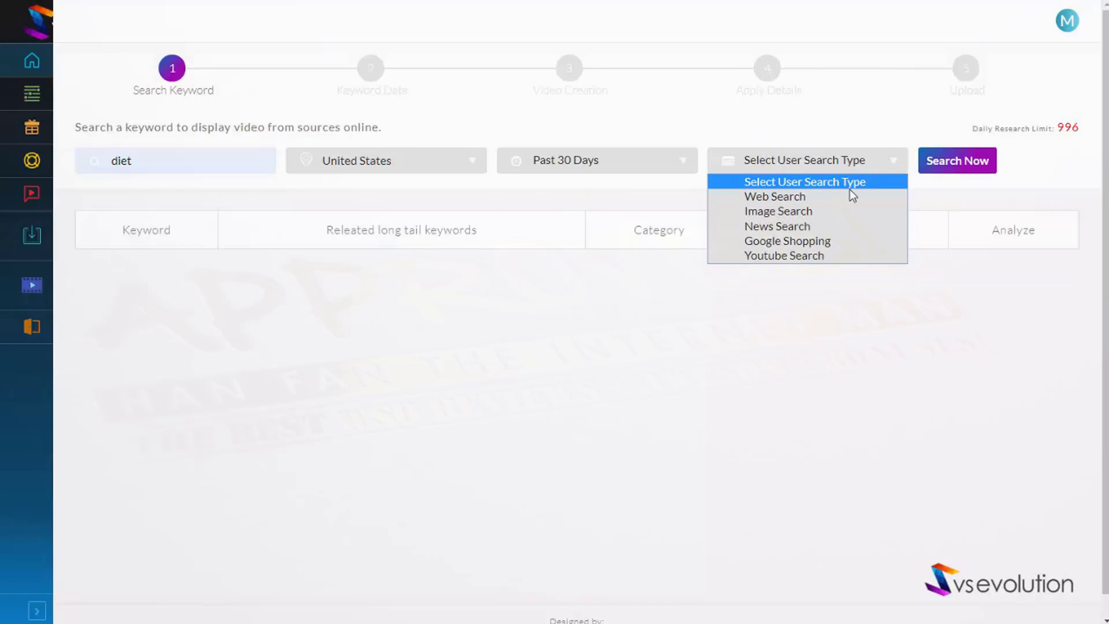
left_click(796, 197)
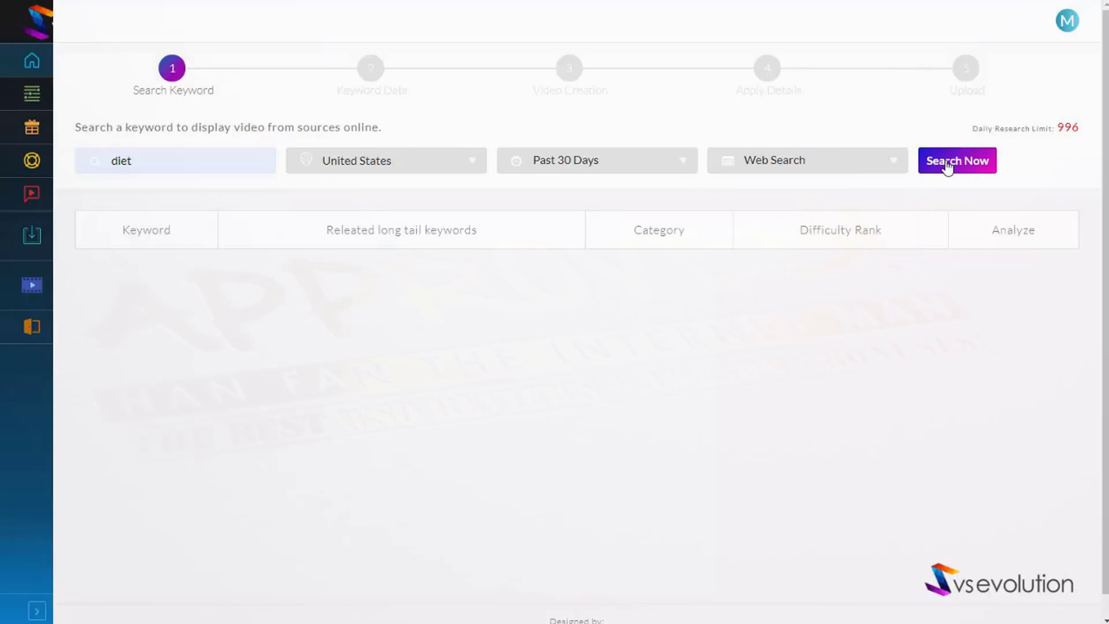
Step: Run the diet search and scroll through the keyword results with categories and difficulty ranks
left_click(947, 165)
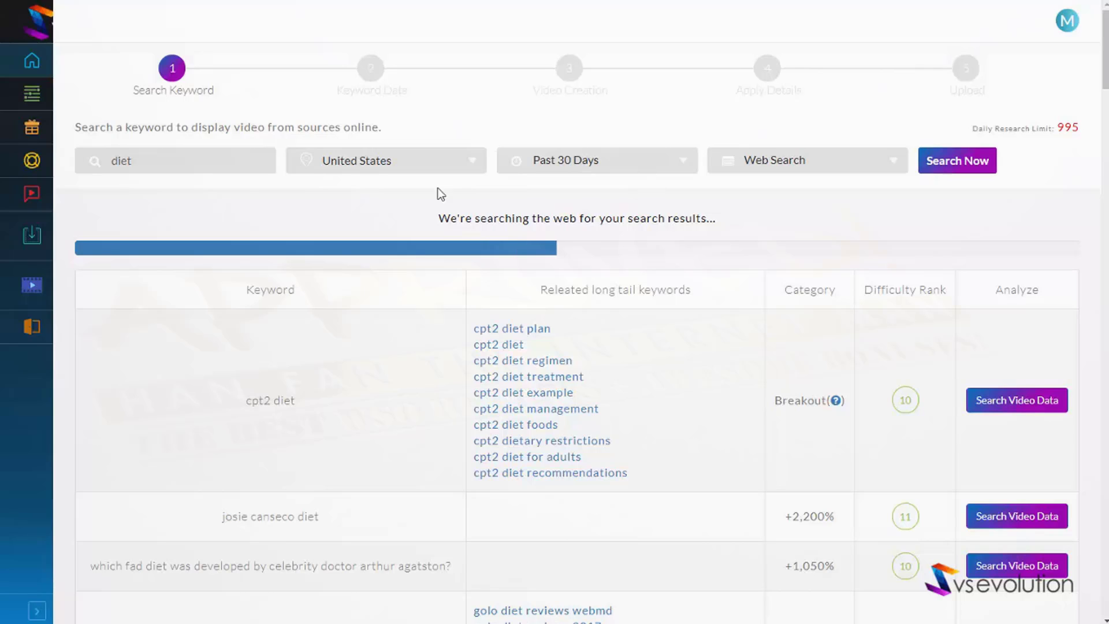
scroll(351, 369, "down", 3)
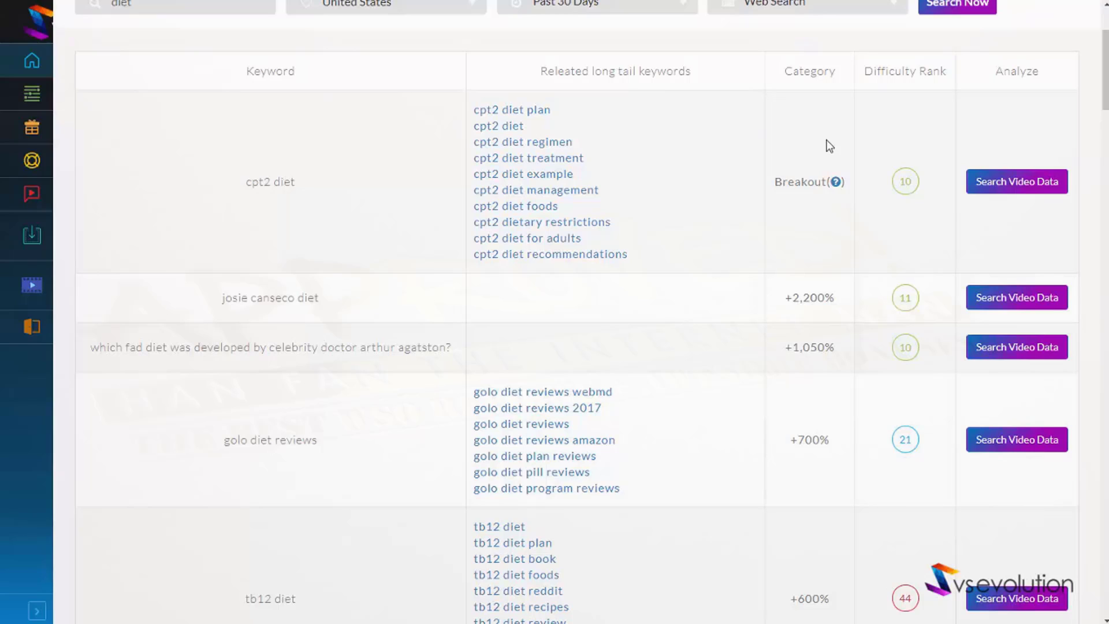
scroll(808, 255, "up", 3)
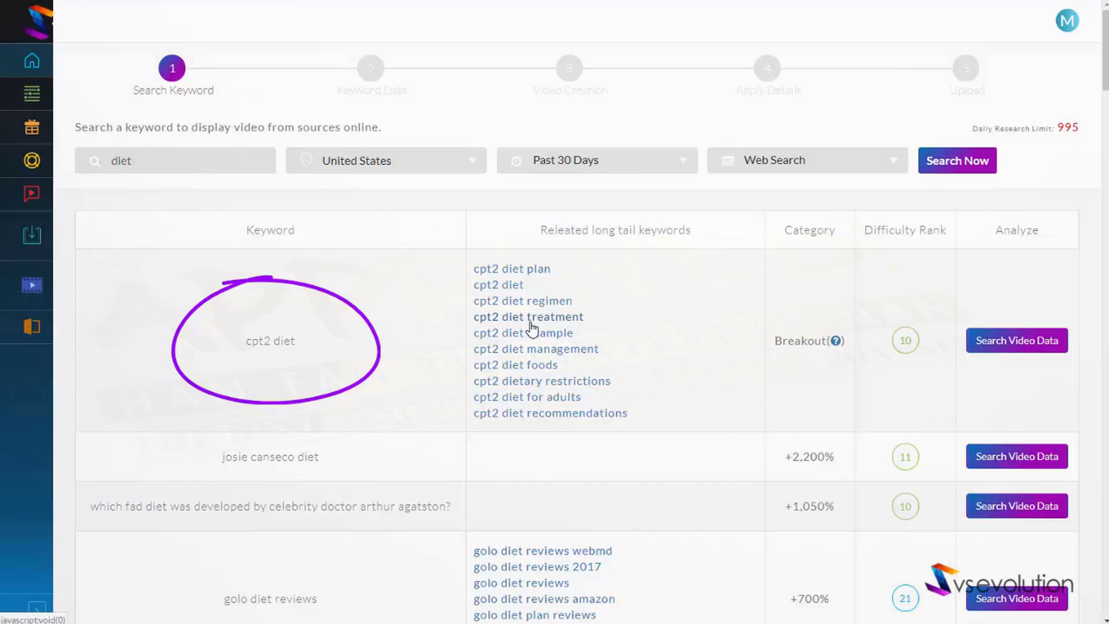
Step: Review the Breakout tooltip and results, then fetch video data for the cpt2 diet keyword
mouse_move(836, 344)
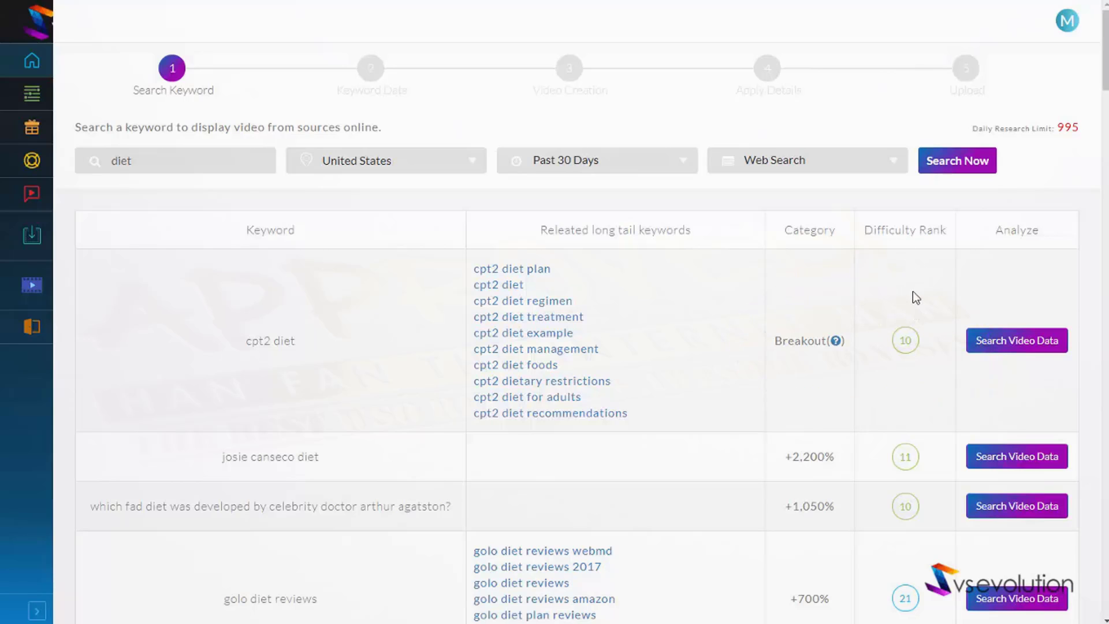
scroll(906, 318, "down", 5)
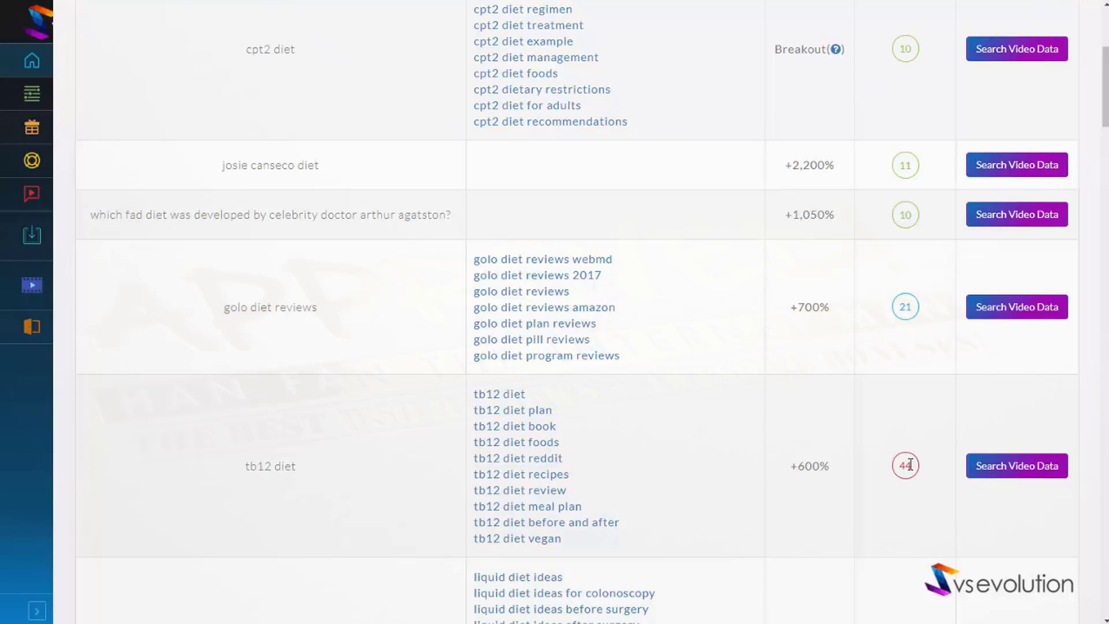
scroll(913, 456, "up", 5)
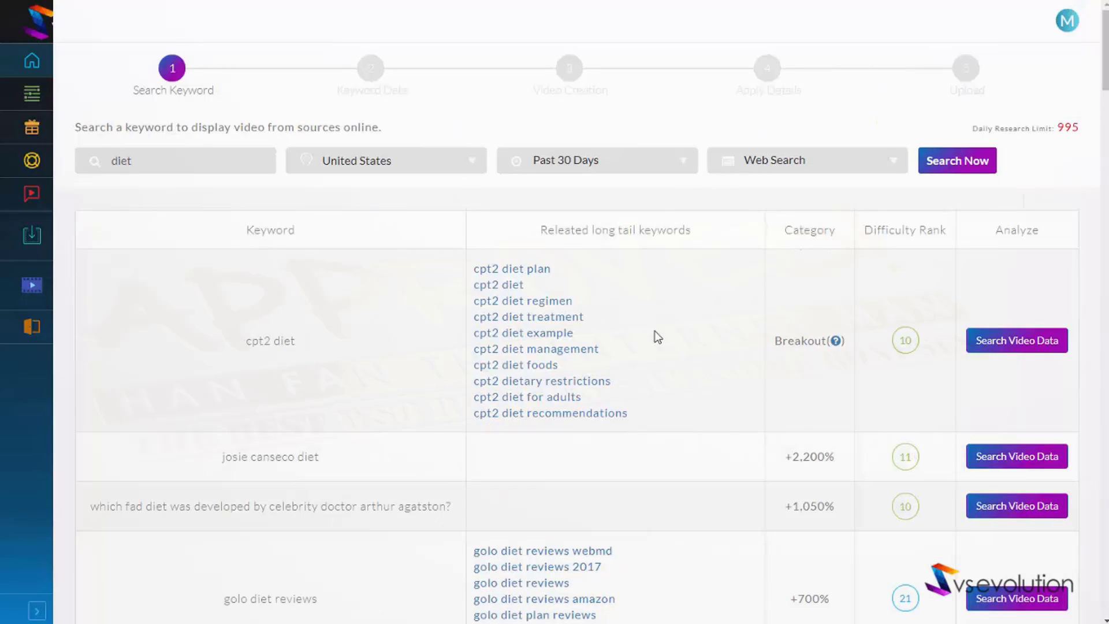
left_click(1012, 346)
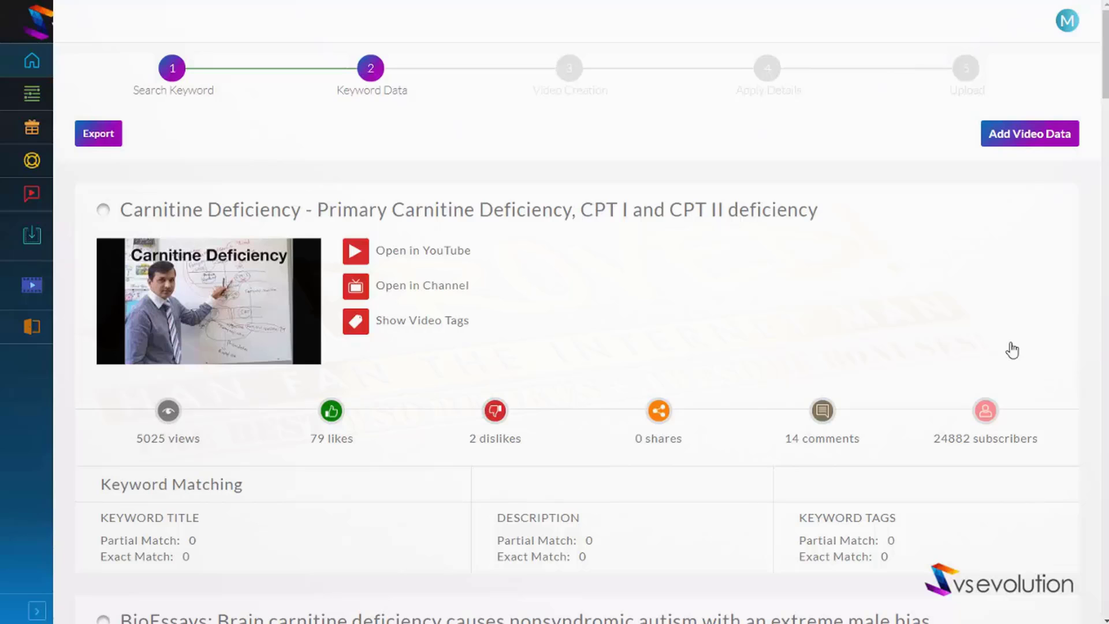
Step: Scroll through the cpt2 diet video list to find the BioEssays and Practice Question results
scroll(671, 235, "down", 14)
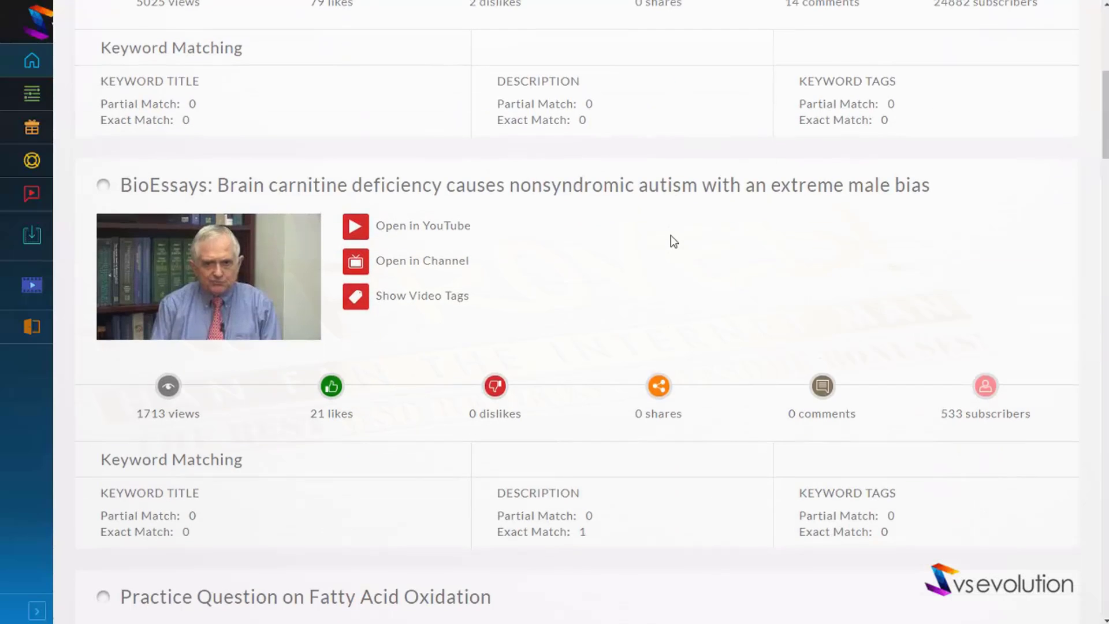
scroll(640, 229, "up", 5)
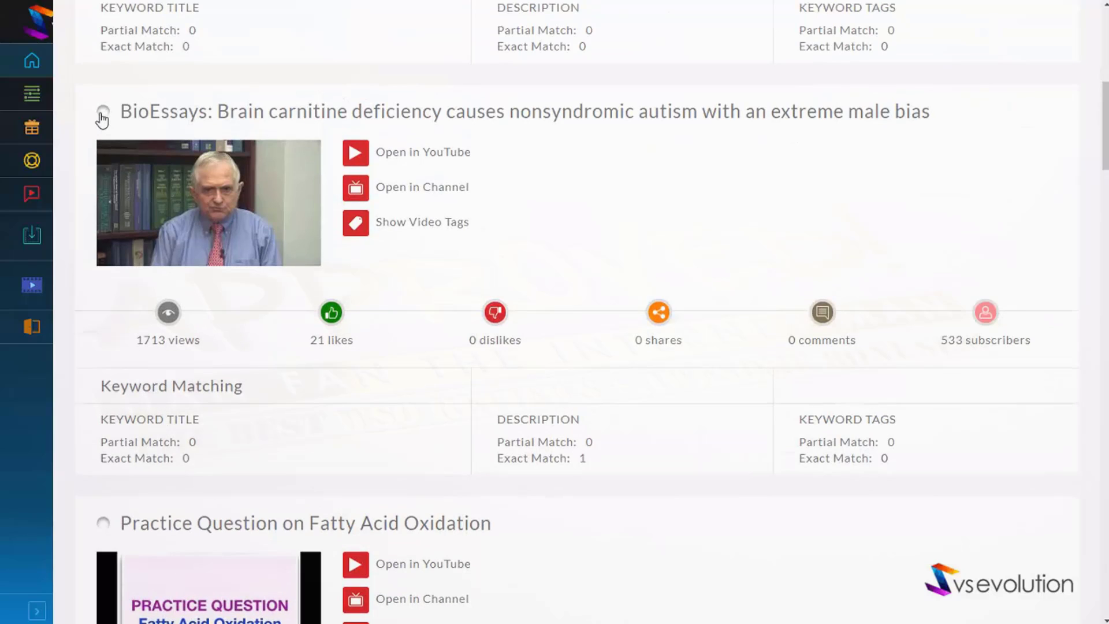
scroll(339, 278, "down", 4)
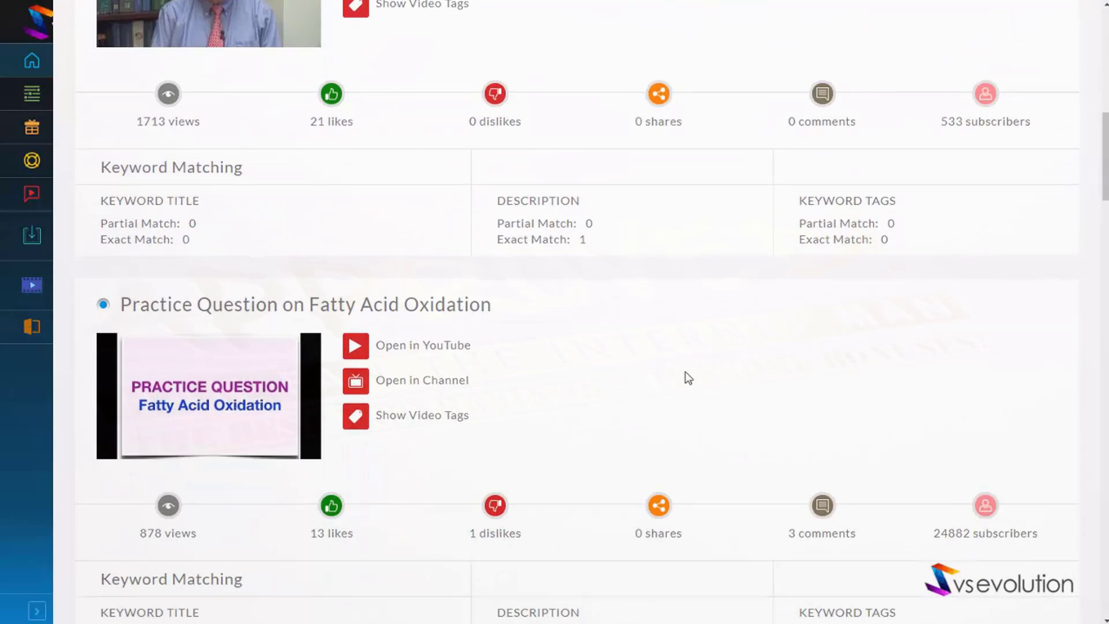
scroll(119, 309, "up", 5)
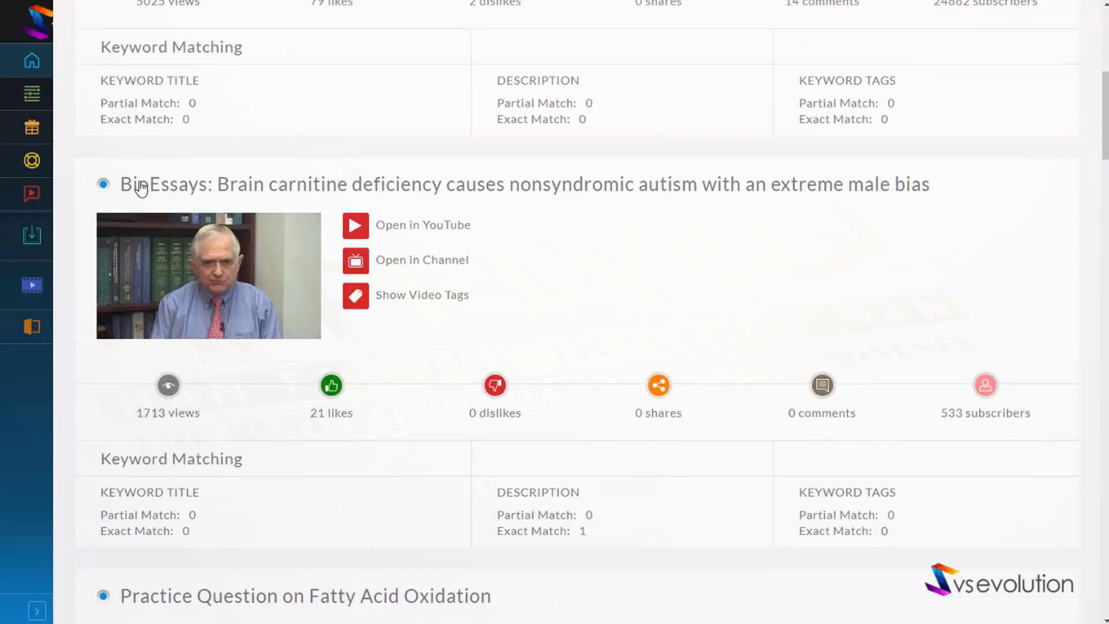
scroll(141, 189, "up", 8)
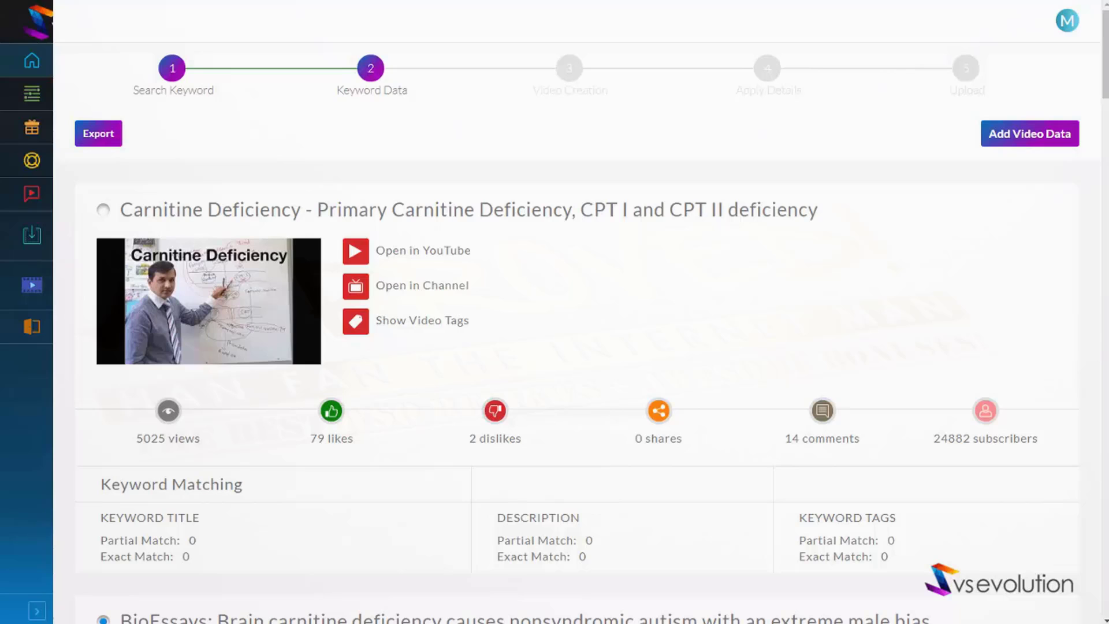
Step: Add the chosen videos to the video data and add the cherry bowl image to the video
left_click(1013, 137)
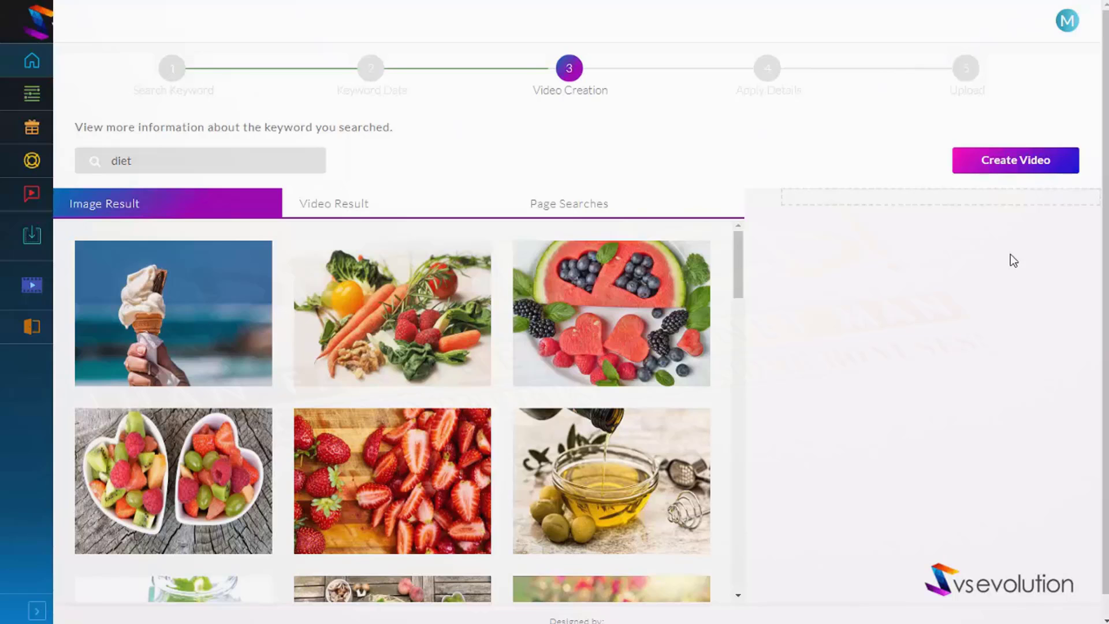
mouse_move(179, 302)
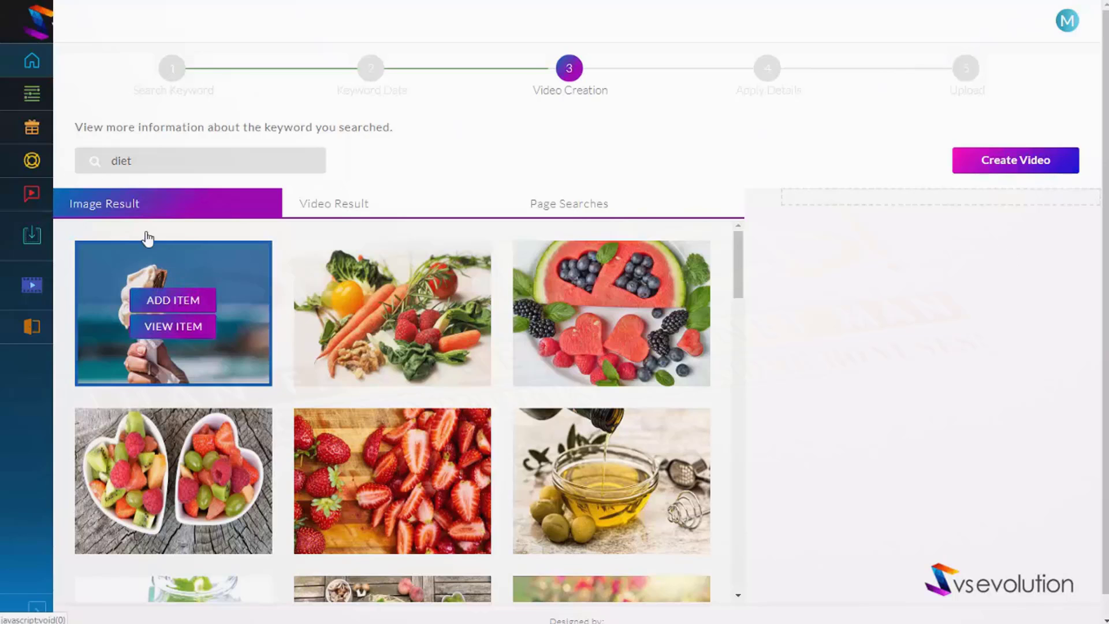
scroll(491, 347, "down", 5)
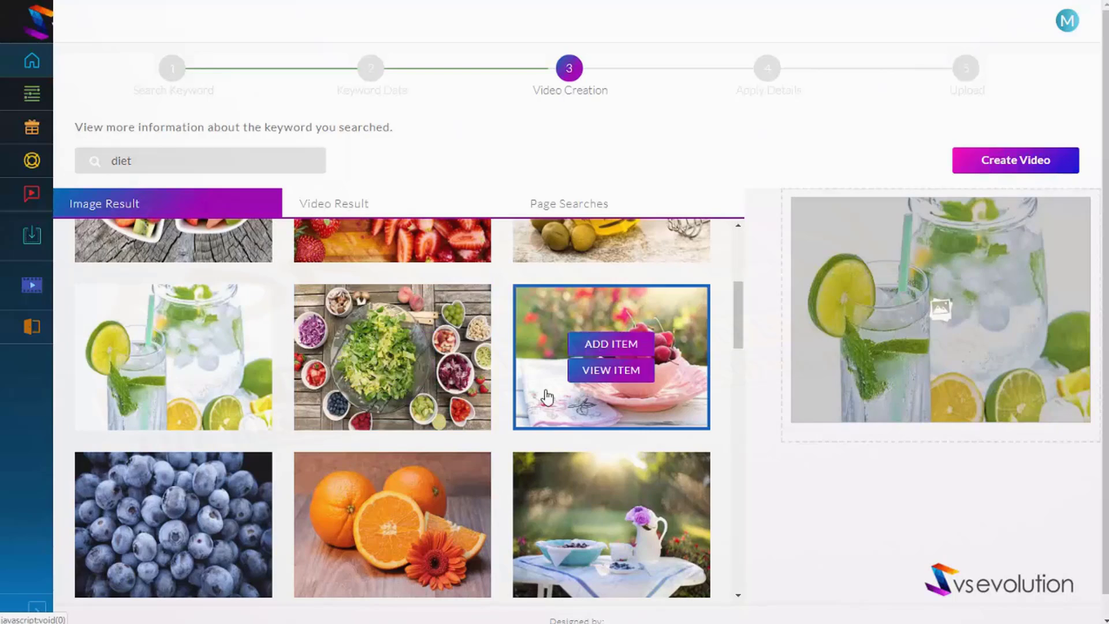
left_click(595, 349)
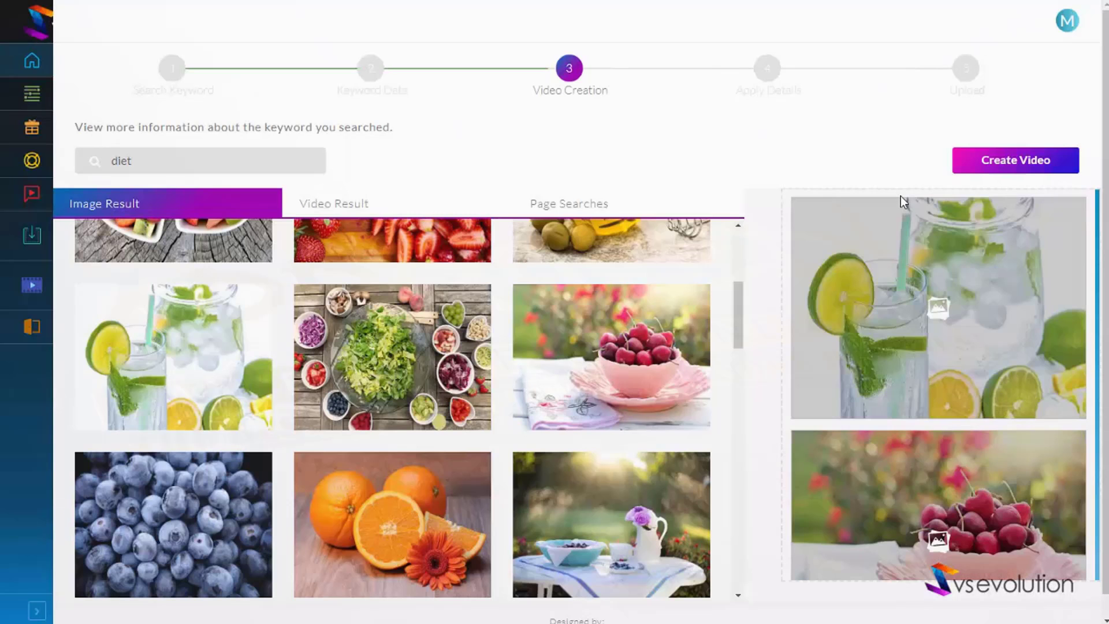
Step: Preview the onion-chopping clip in the video results and add it to the items
scroll(906, 322, "down", 2)
mouse_move(453, 382)
scroll(454, 381, "down", 5)
scroll(555, 289, "up", 4)
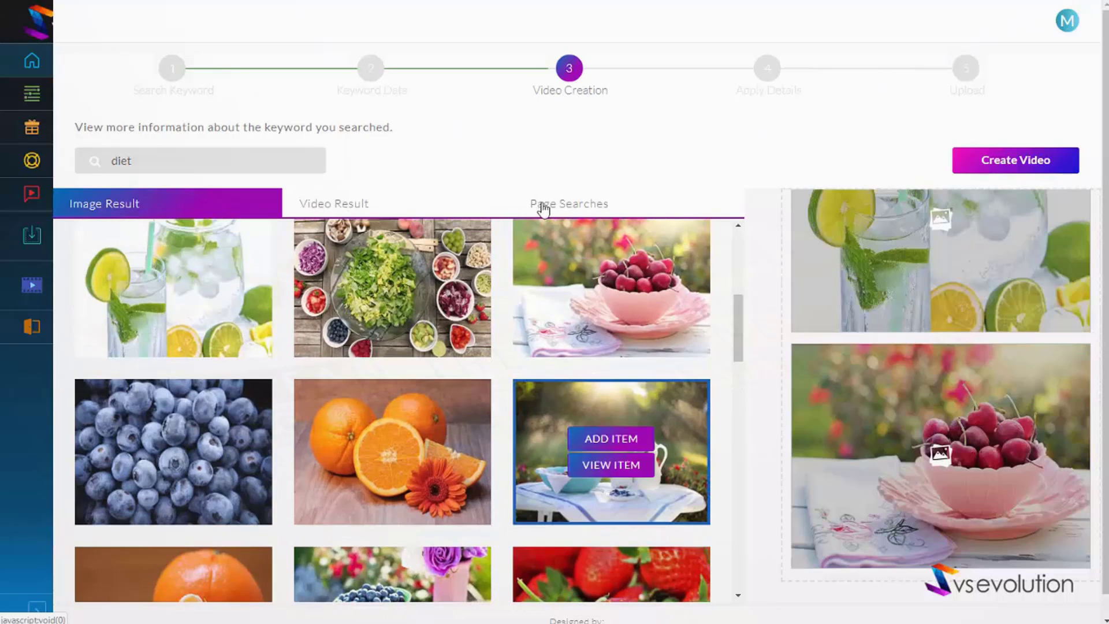
left_click(355, 209)
left_click(393, 401)
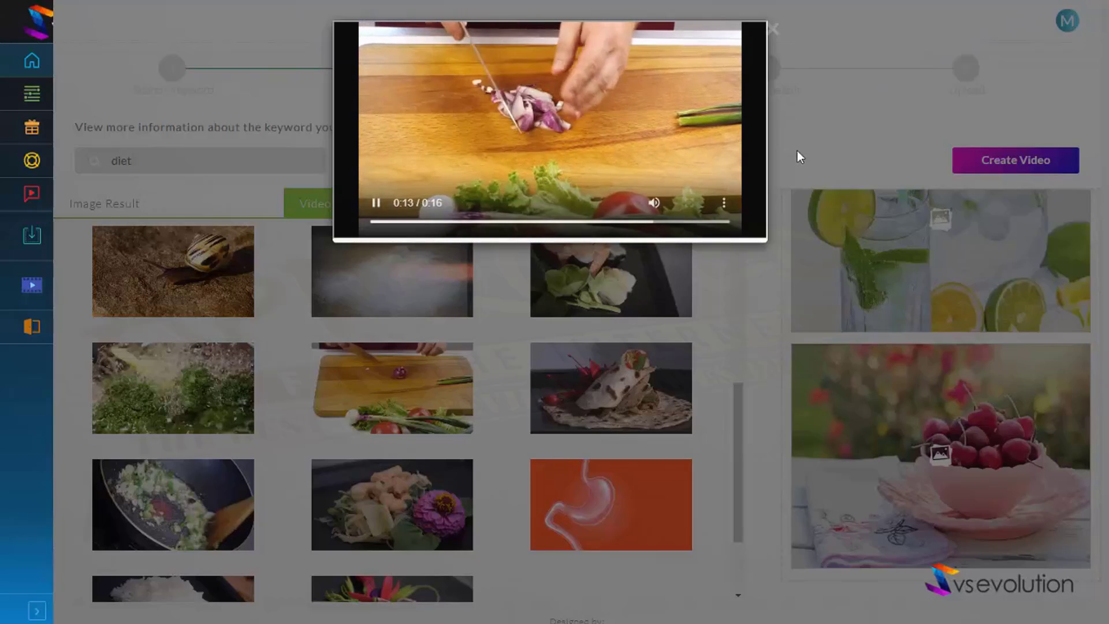
left_click(805, 119)
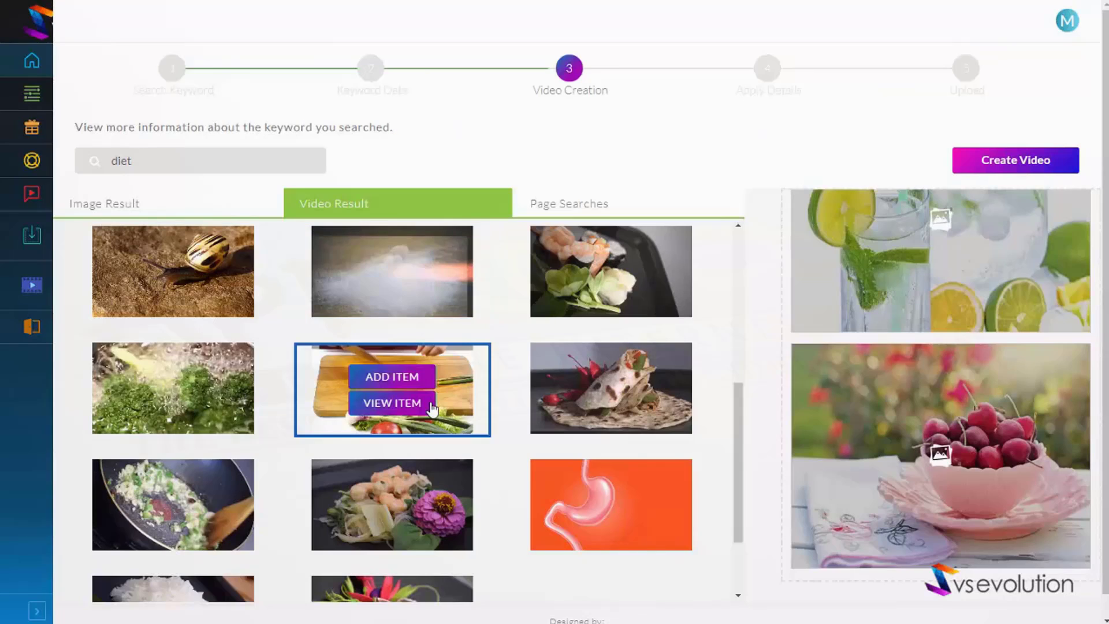
left_click(408, 378)
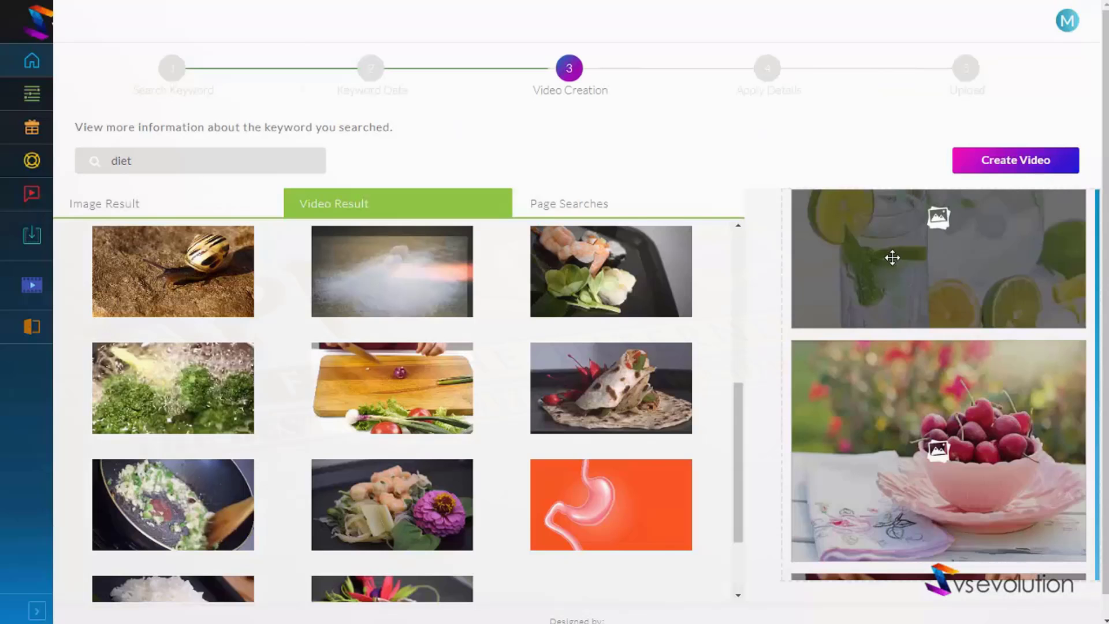
mouse_move(209, 296)
scroll(933, 309, "down", 3)
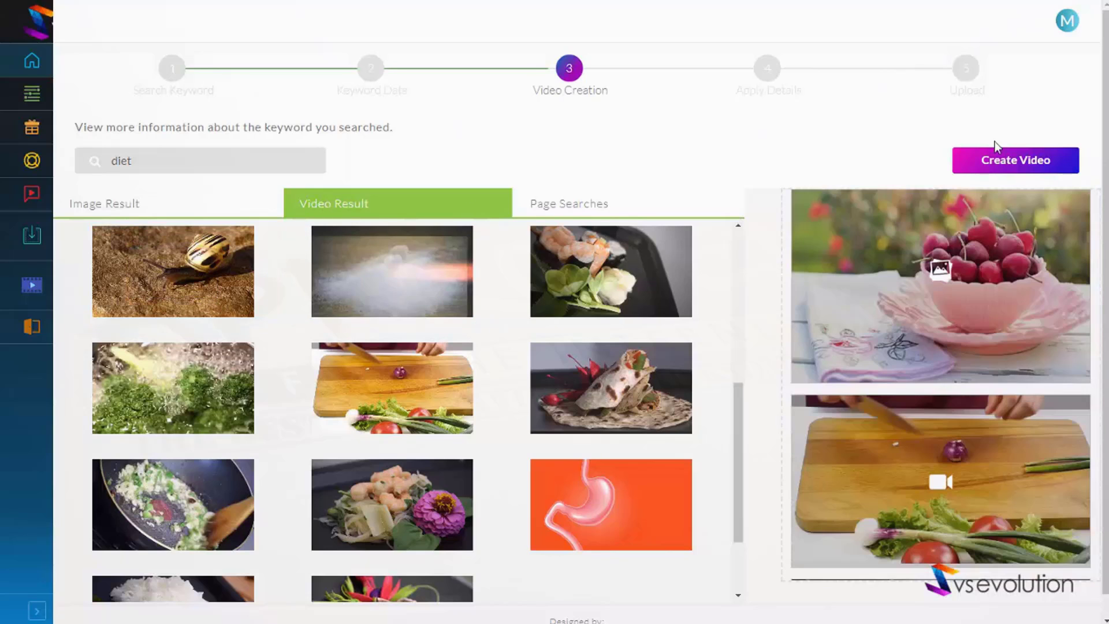
Step: Create the diet video from the lime-water, cherries and onion-chopping items
left_click(1014, 166)
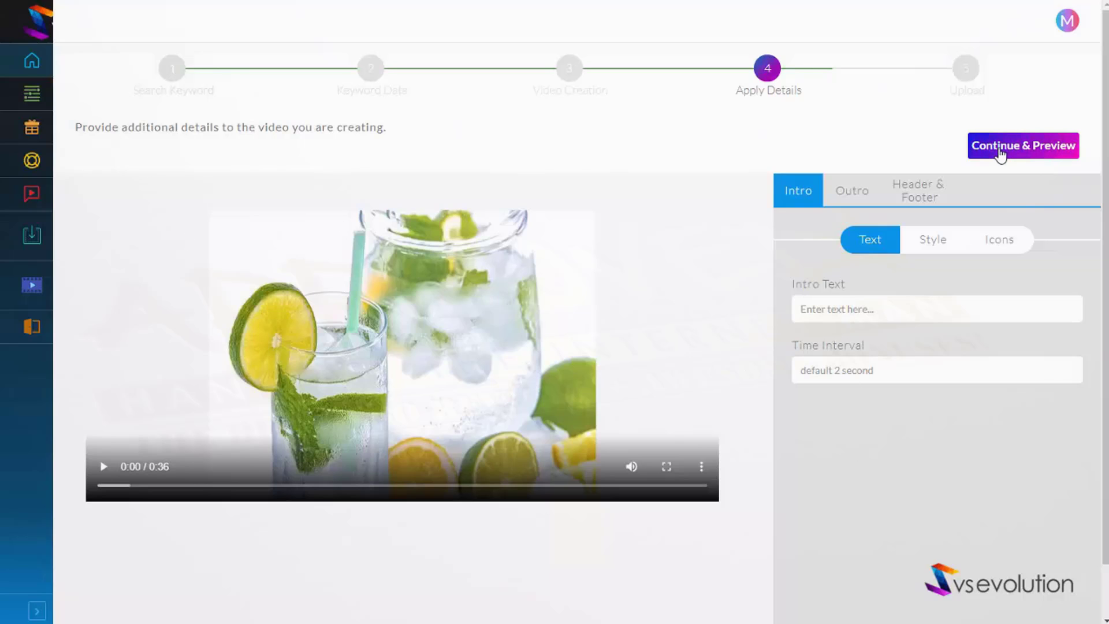
Step: In the add-audio dialog, expand the background tracks and play and select Audio1
left_click(1001, 153)
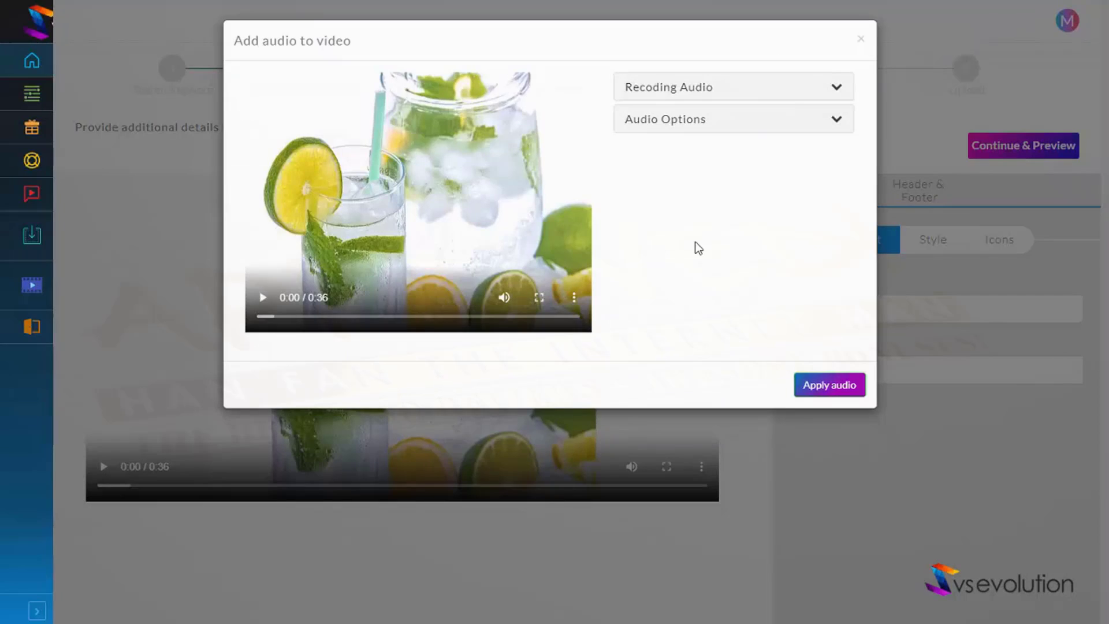
left_click(835, 88)
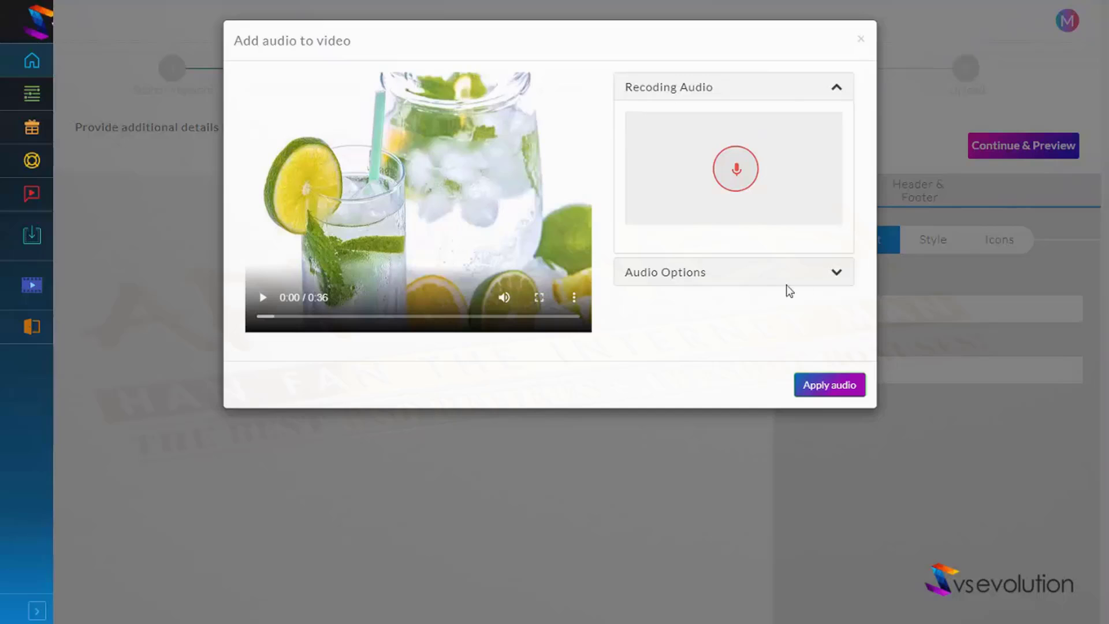
left_click(836, 272)
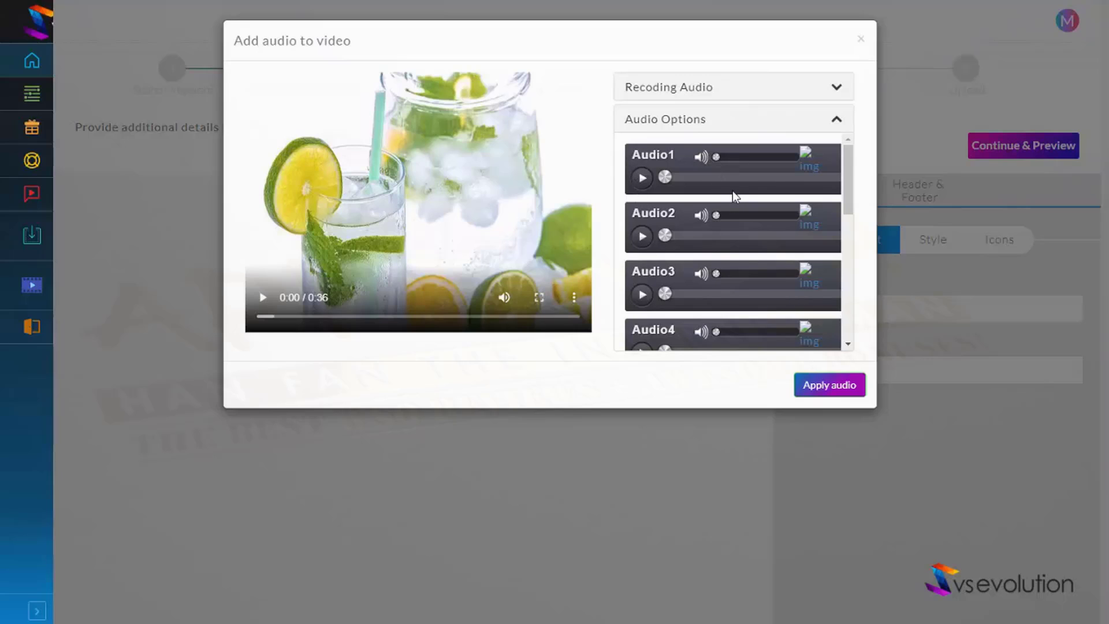
left_click(643, 180)
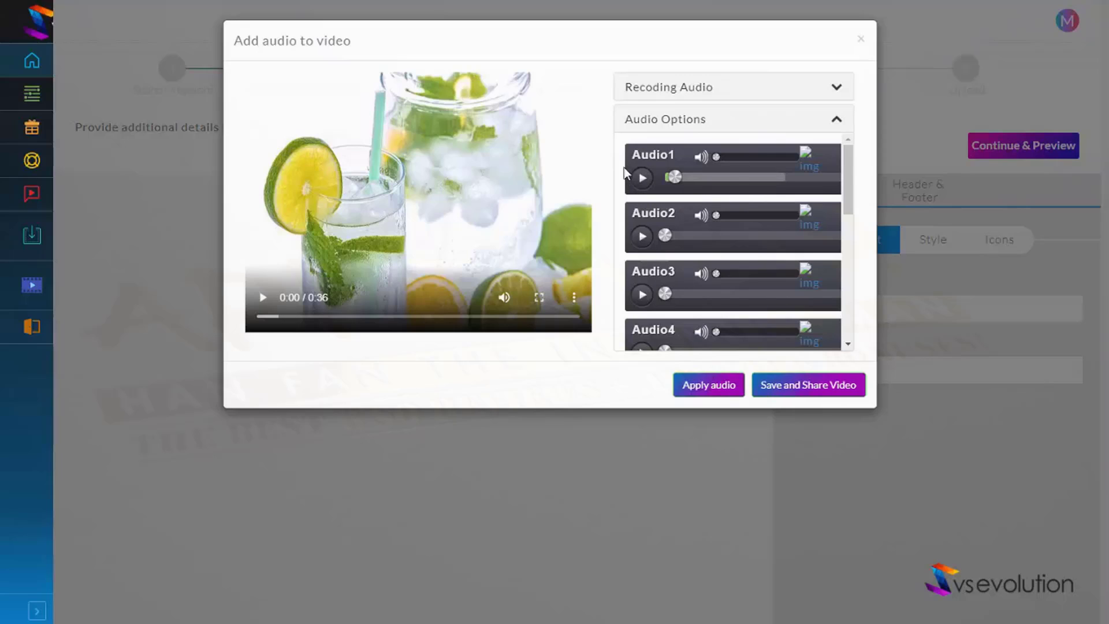
Step: Save the Diet video and upload it to YouTube
left_click(806, 392)
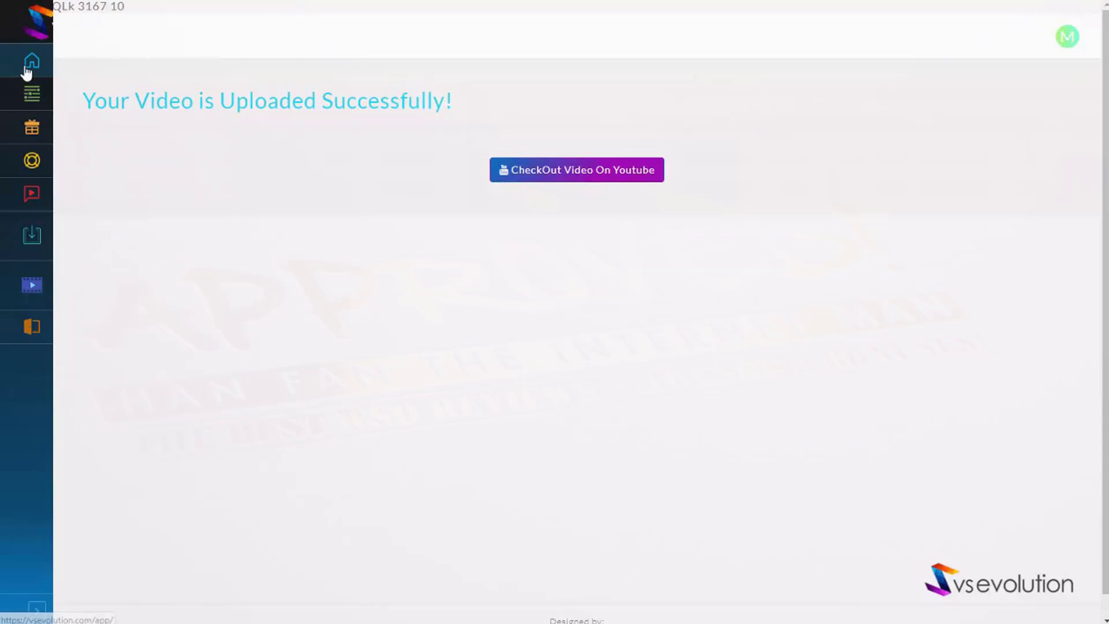
Step: Return to the list of campaigns and share the Diet video to WordPress
left_click(25, 69)
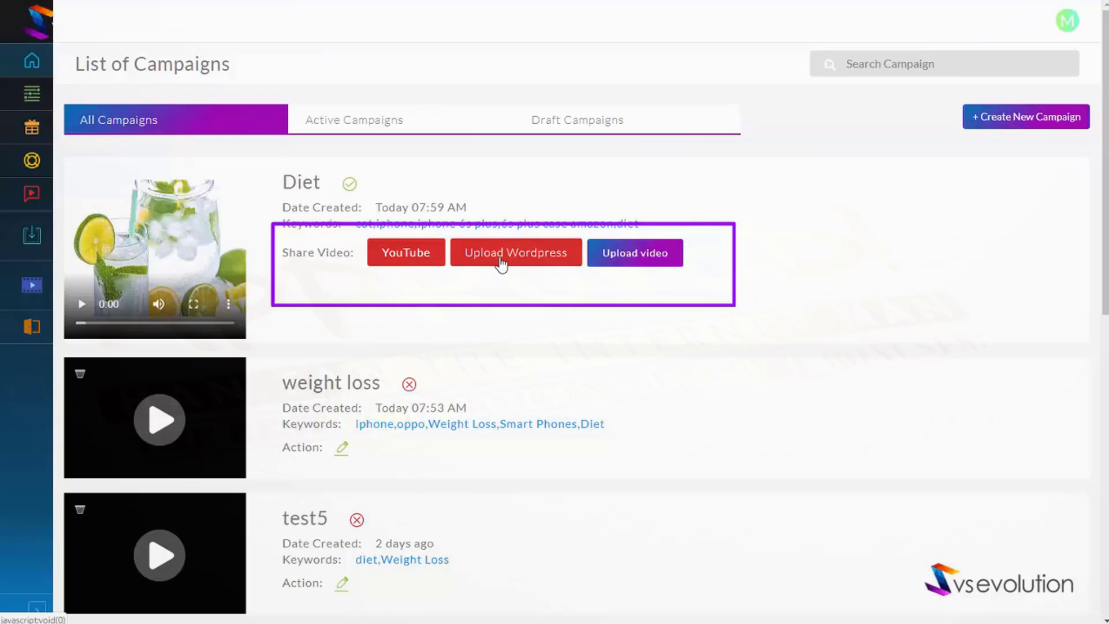
left_click(500, 265)
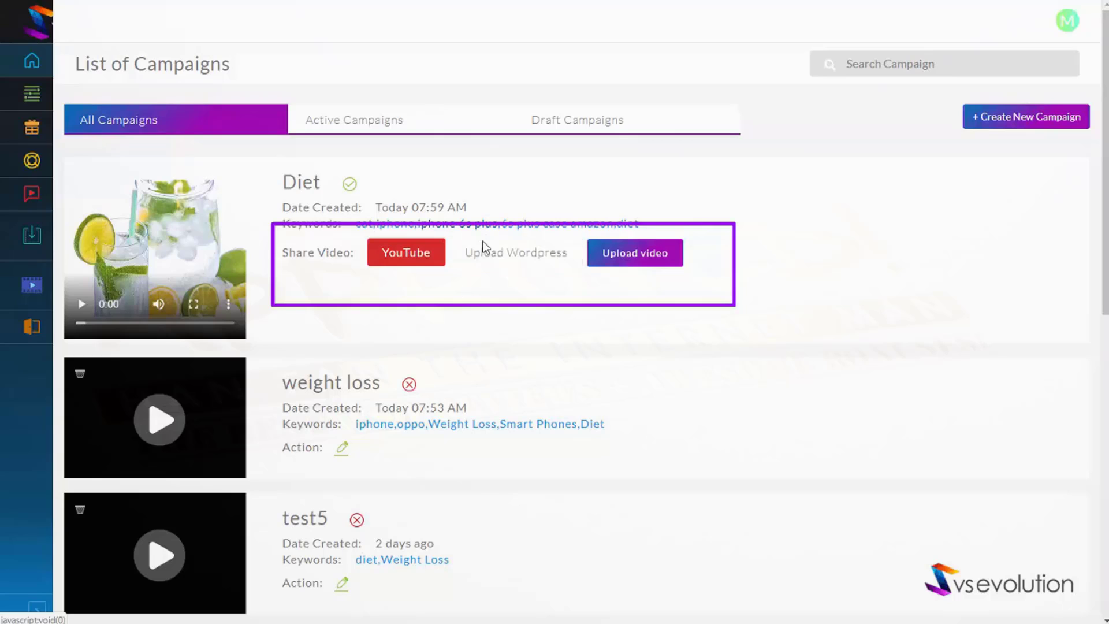
left_click(502, 267)
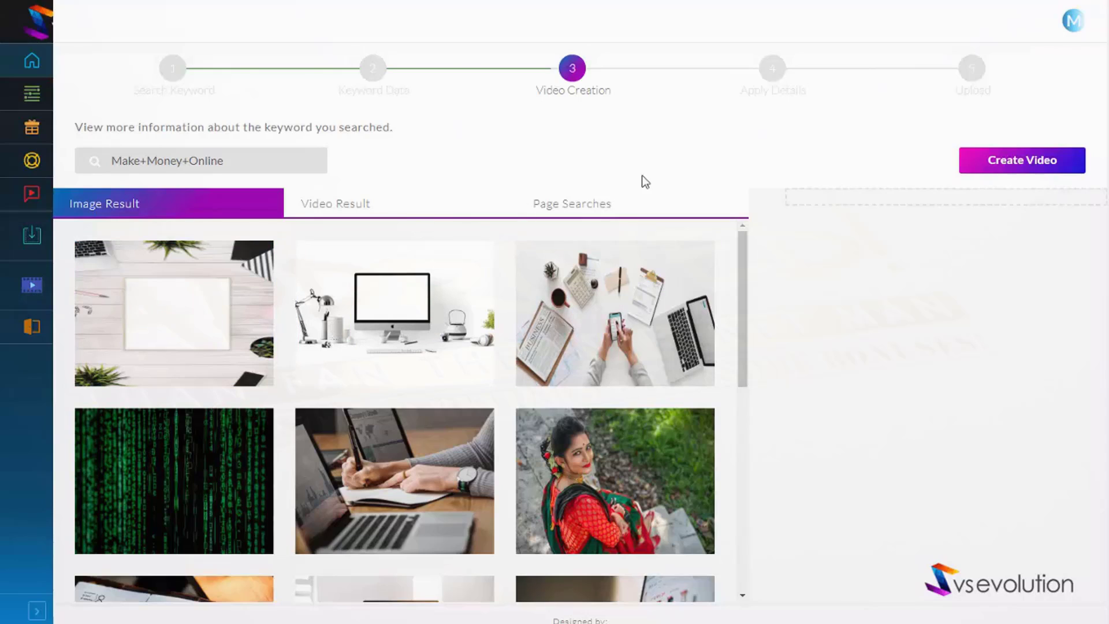
left_click(587, 208)
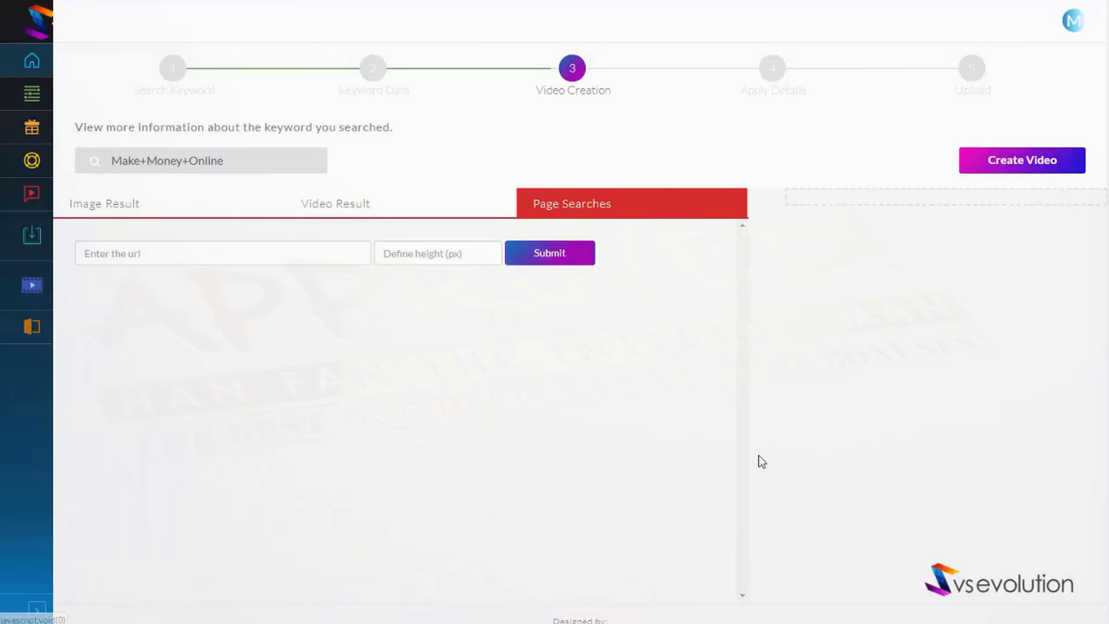
left_click(148, 254)
right_click(148, 254)
left_click(193, 373)
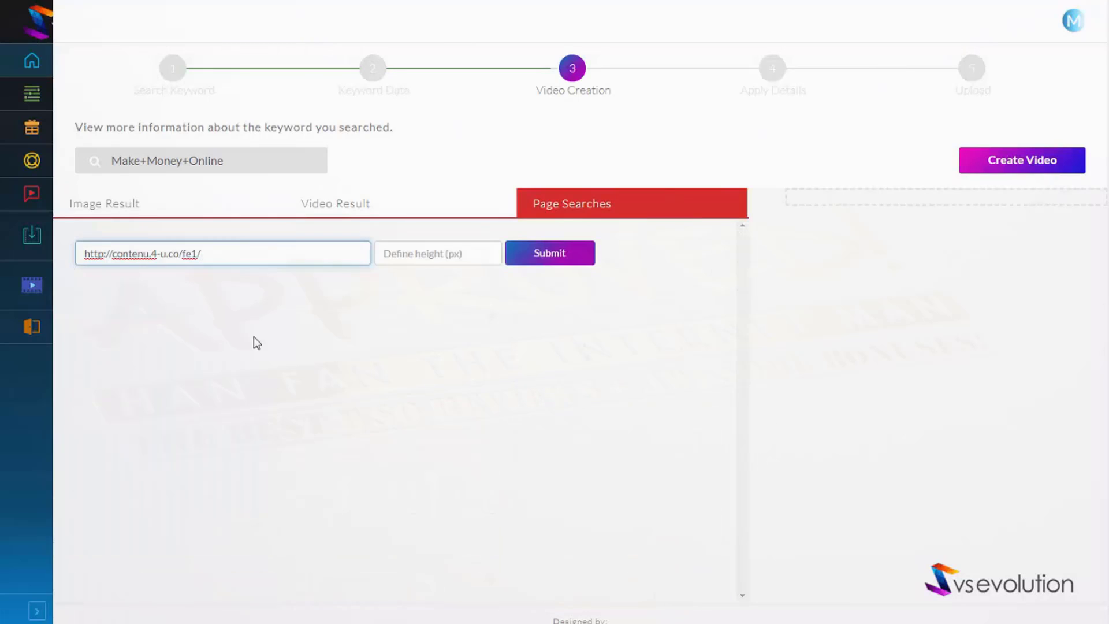
left_click(468, 254)
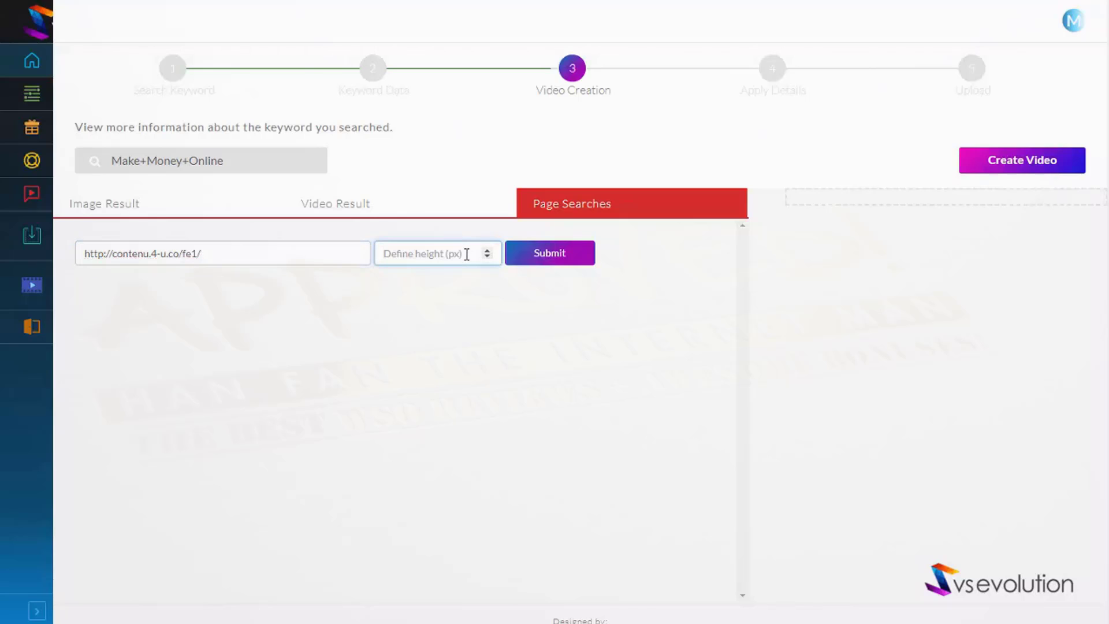
type("4500")
Step: Capture the Contenu page and crop its headline section as a video item
left_click(550, 258)
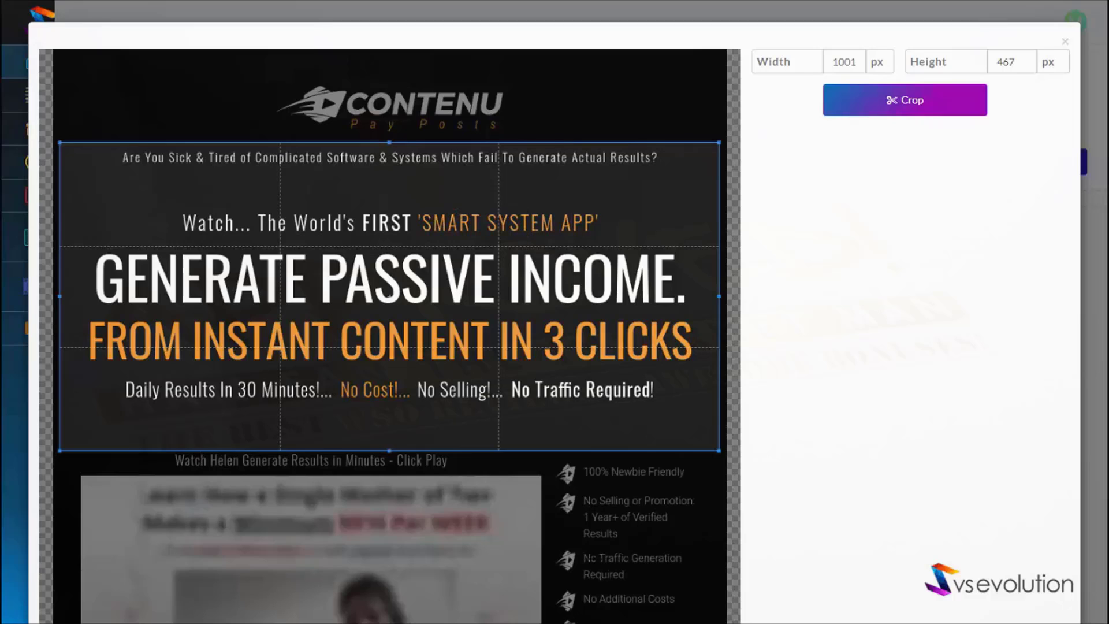
mouse_move(716, 297)
left_mouse_down()
mouse_move(351, 301)
mouse_move(717, 325)
left_mouse_up()
left_click(909, 105)
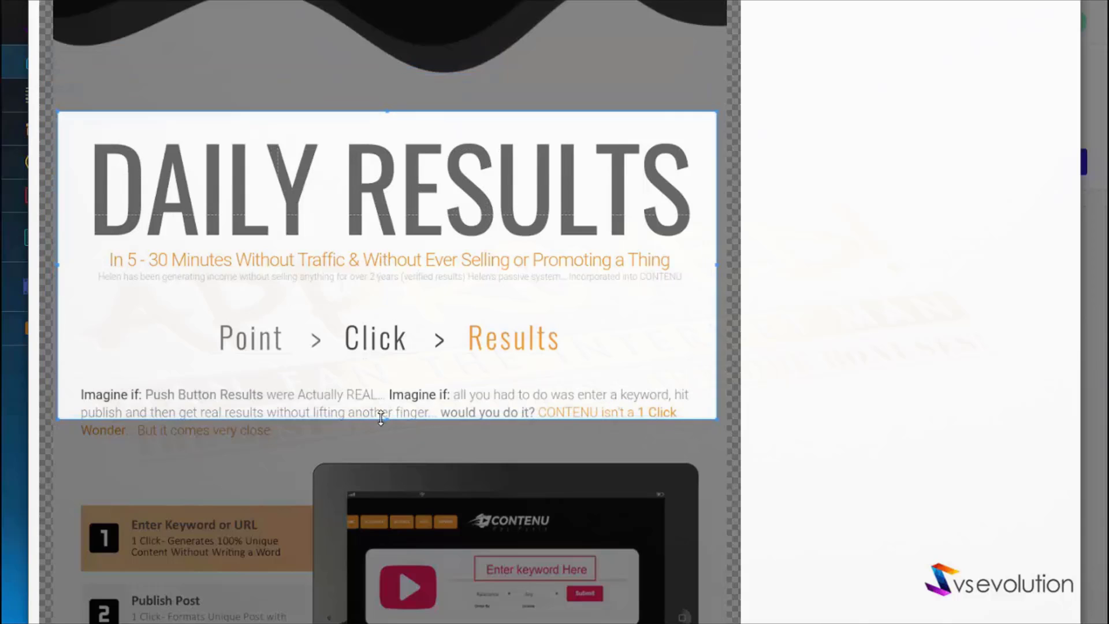
Step: Crop the steps and tablet section as another item, then proceed to video creation
left_click_drag(382, 418, 382, 450)
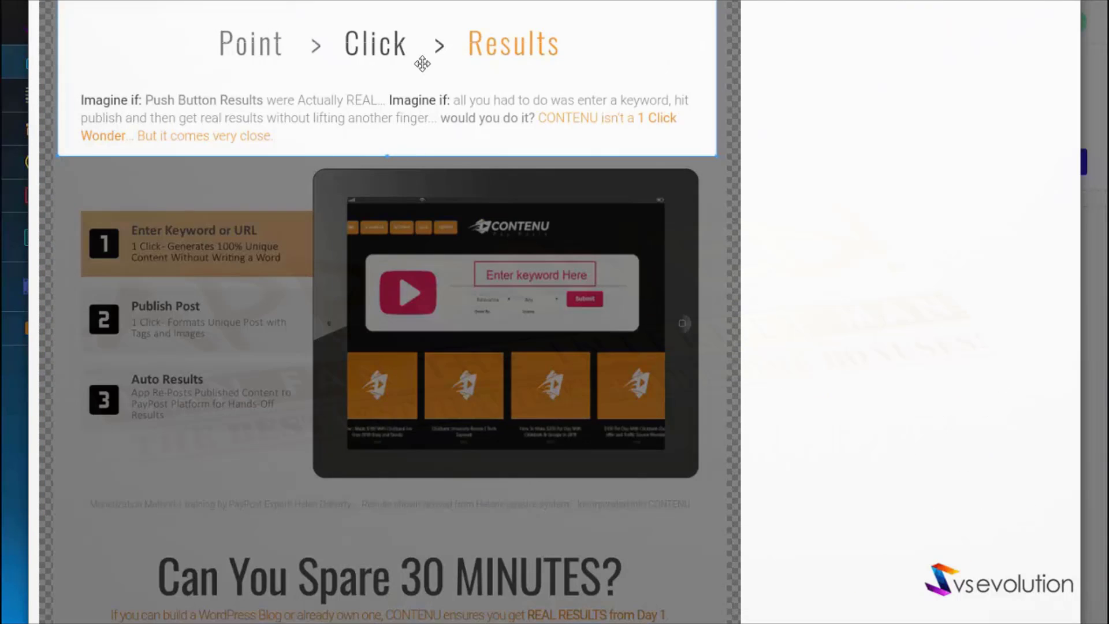
mouse_move(422, 67)
left_mouse_down()
mouse_move(428, 245)
mouse_move(415, 401)
left_mouse_up()
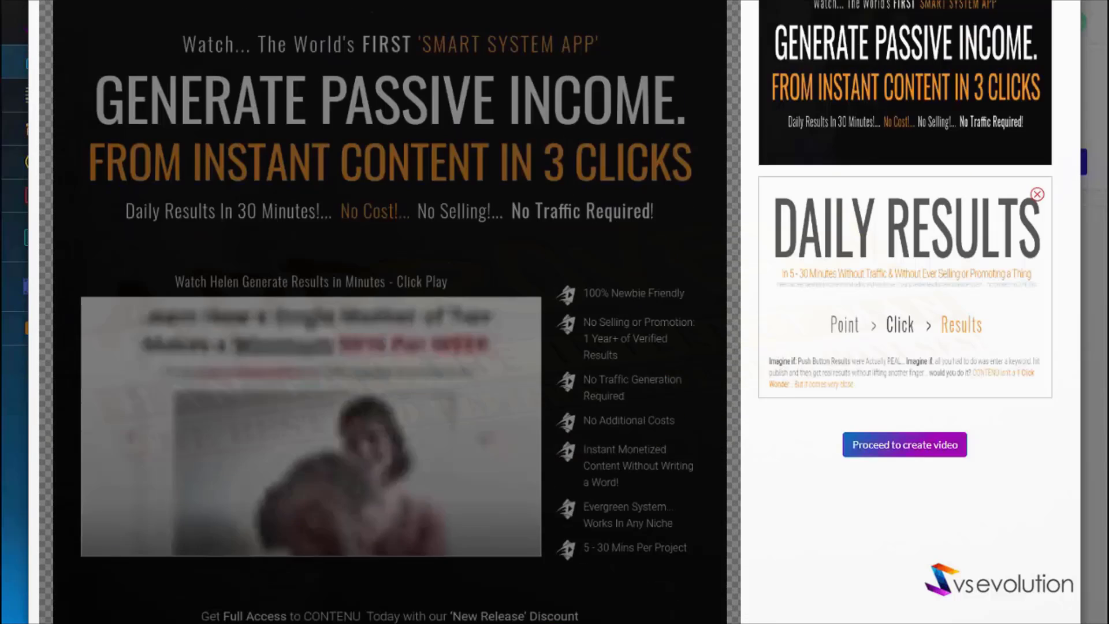
scroll(555, 312, "up", 1)
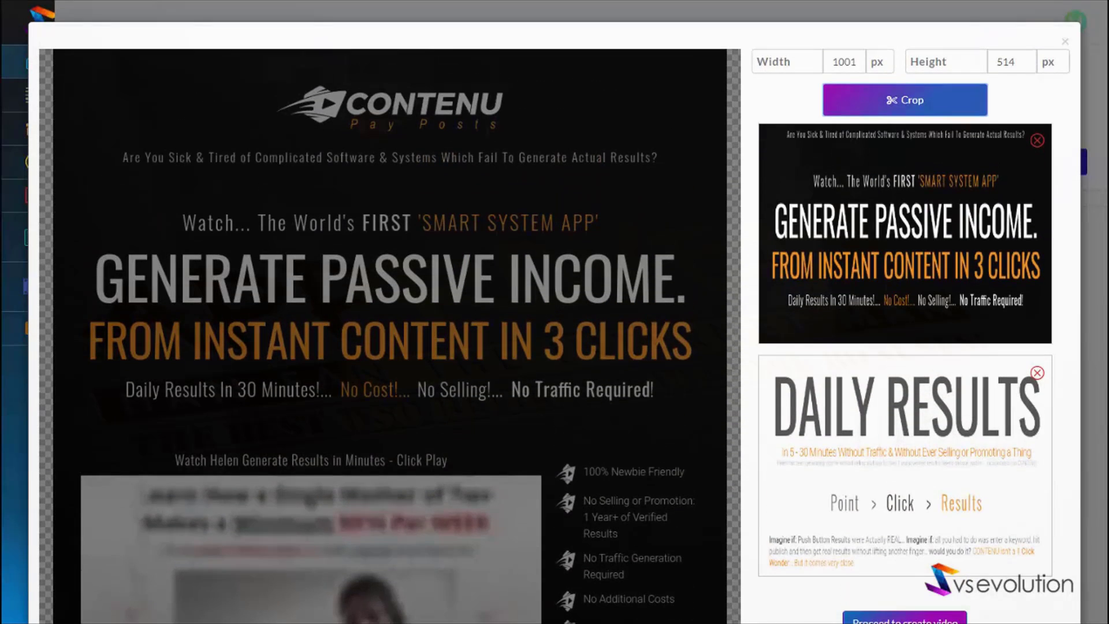
left_click(913, 101)
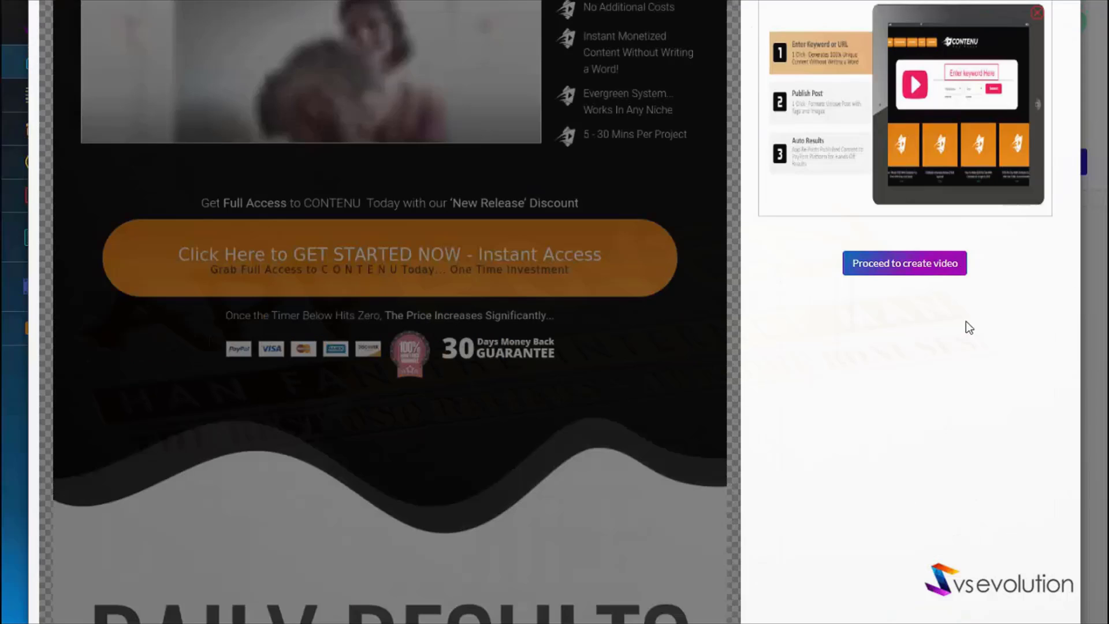
left_click(924, 263)
scroll(580, 305, "down", 2)
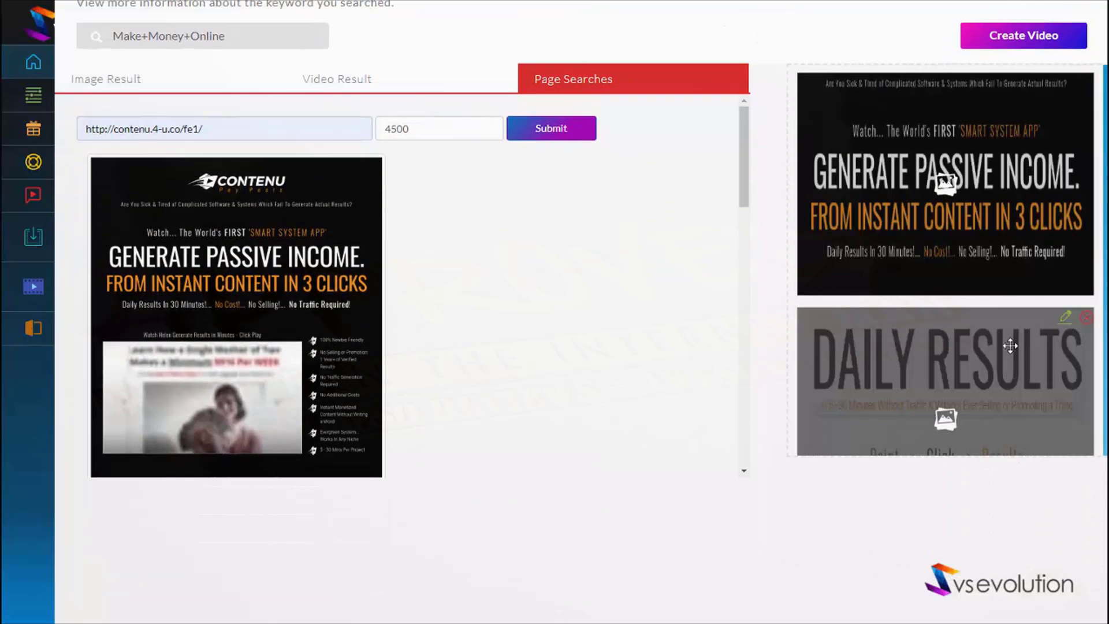
scroll(613, 341, "up", 2)
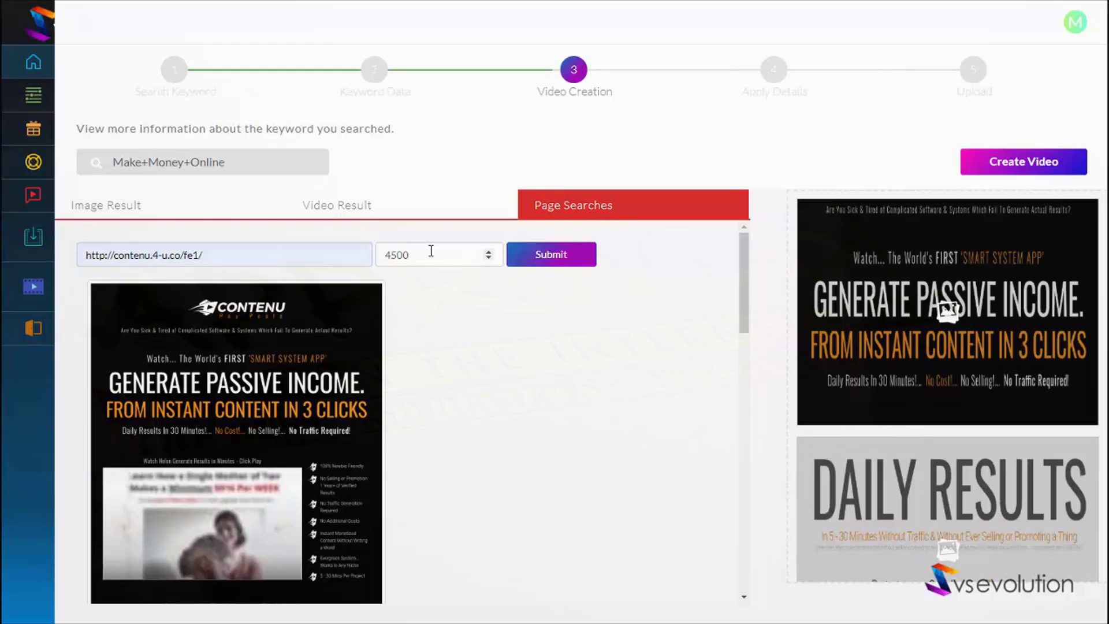
Step: Create the 15-second video from the cropped Contenu slices and briefly play its preview
left_click(1035, 175)
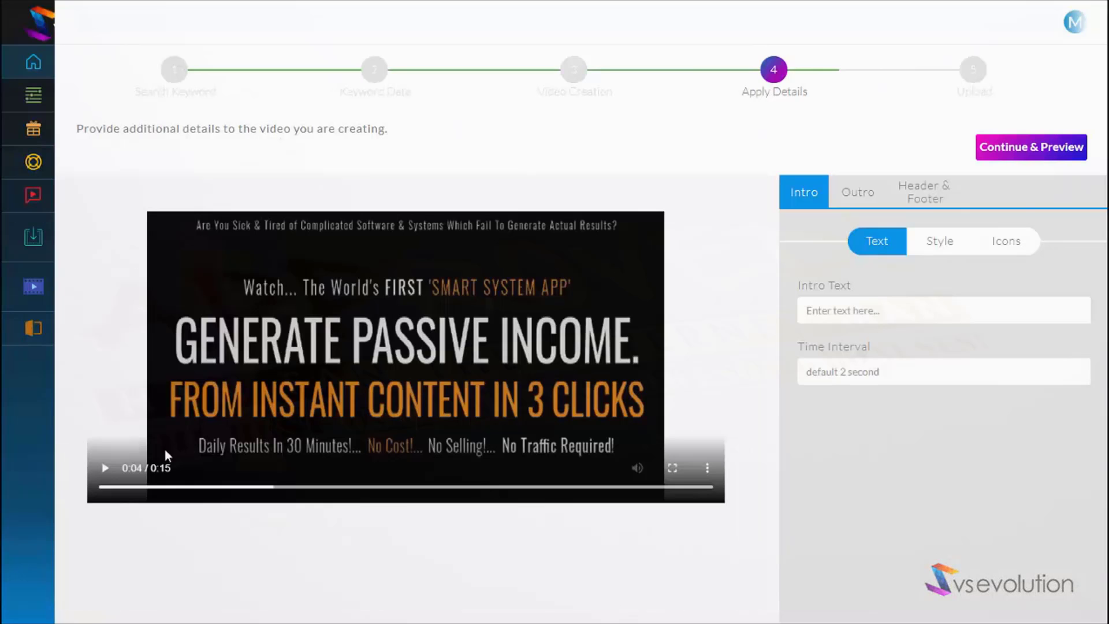
left_click(103, 465)
left_click(434, 446)
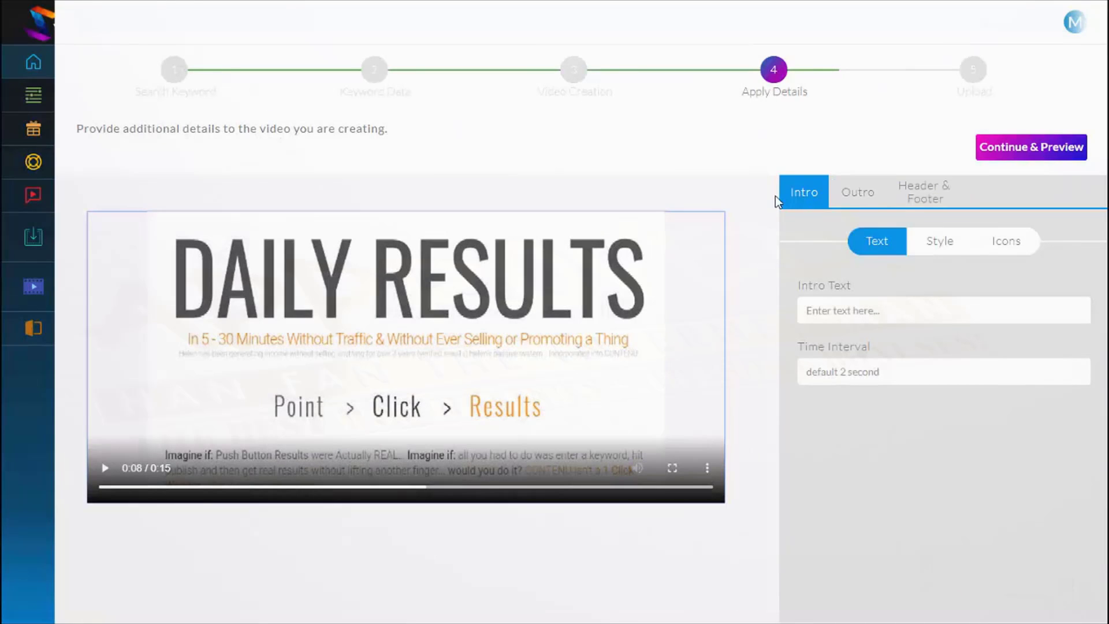